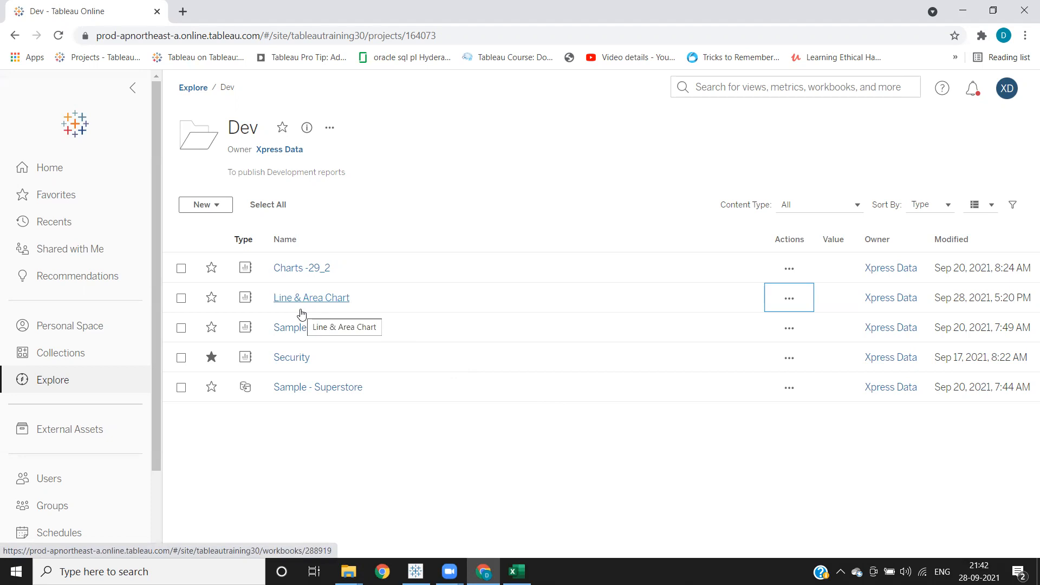
Step: Rename the "Line & Area Chart" workbook in the Dev project to "Line & Area Dashboard"
click(788, 300)
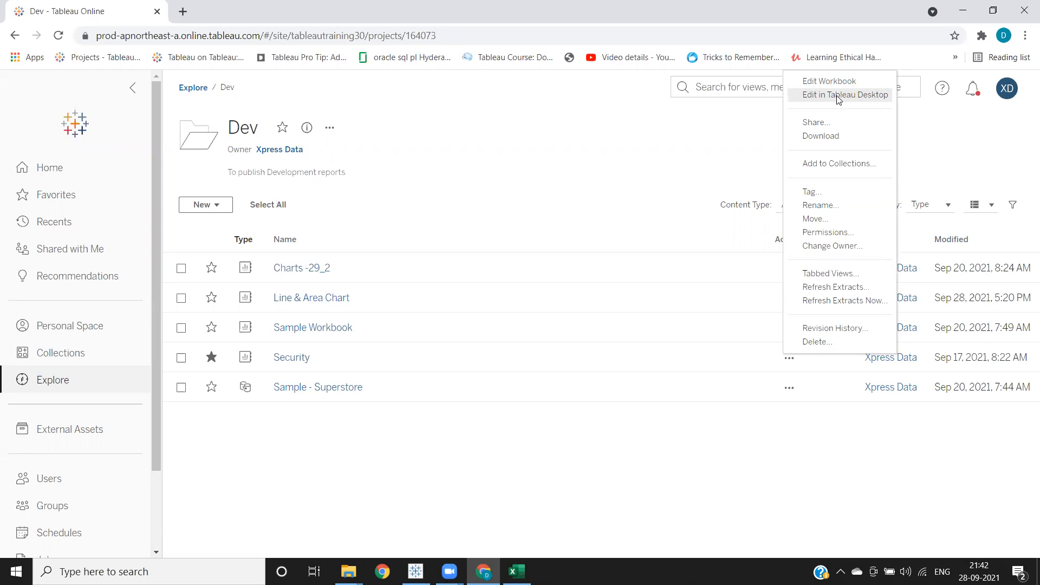
click(820, 205)
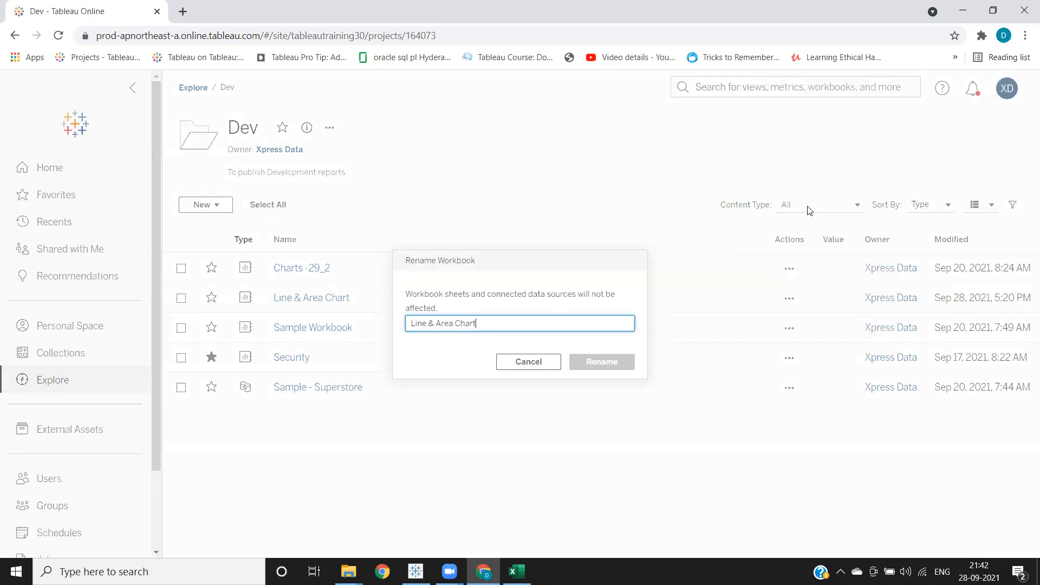
drag(485, 323, 456, 328)
text(Dashboard)
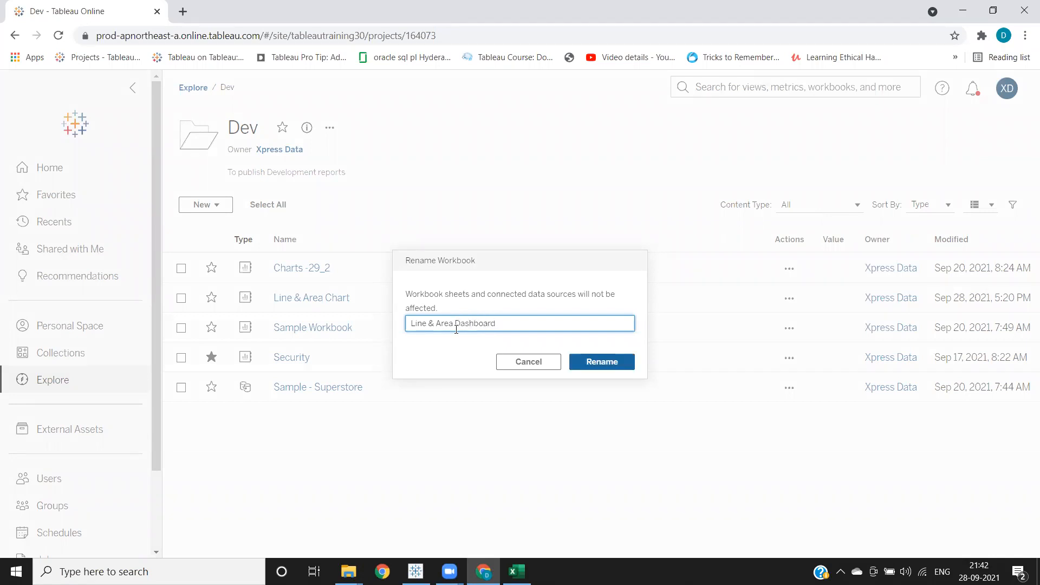
click(592, 362)
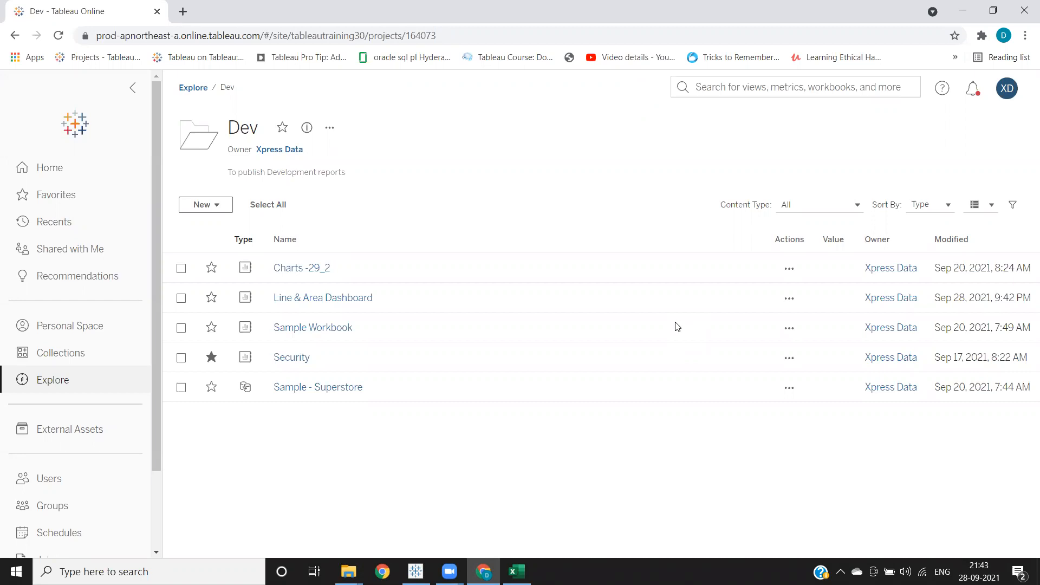
Step: Move the "Line & Area Dashboard" workbook from the Dev project to the Prod project
click(788, 299)
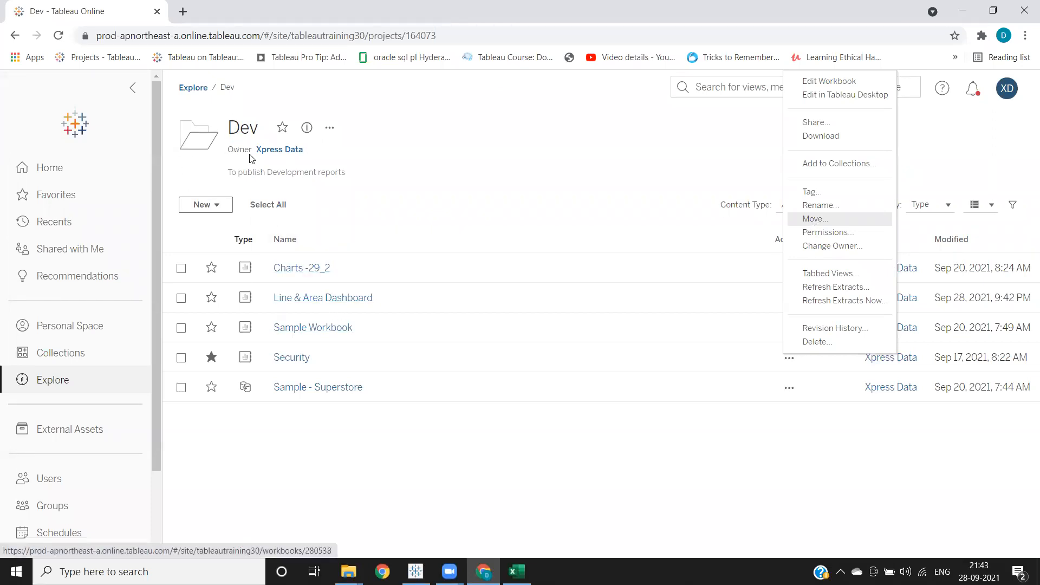
double_click(248, 130)
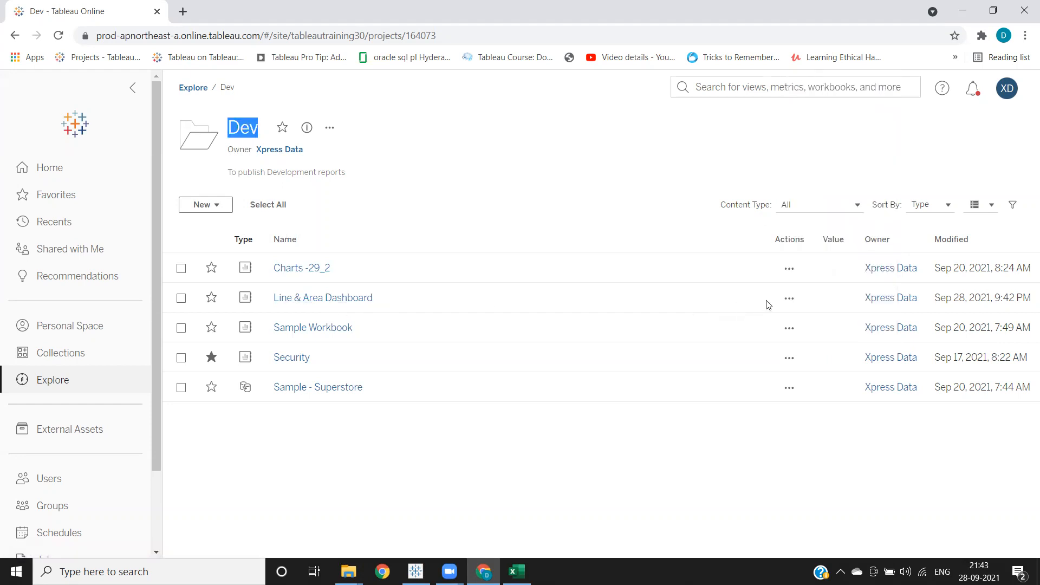
click(789, 298)
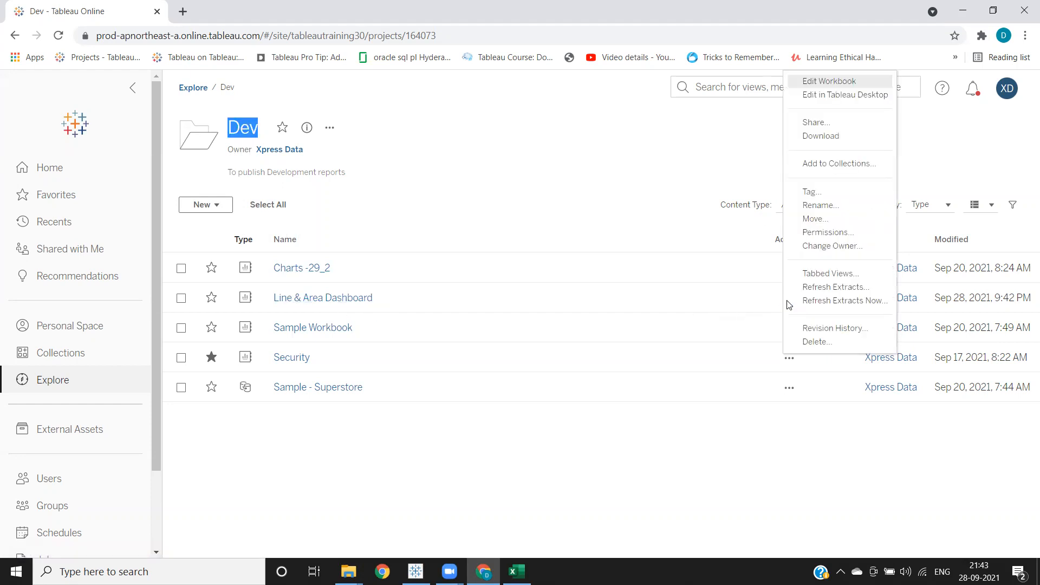
click(811, 222)
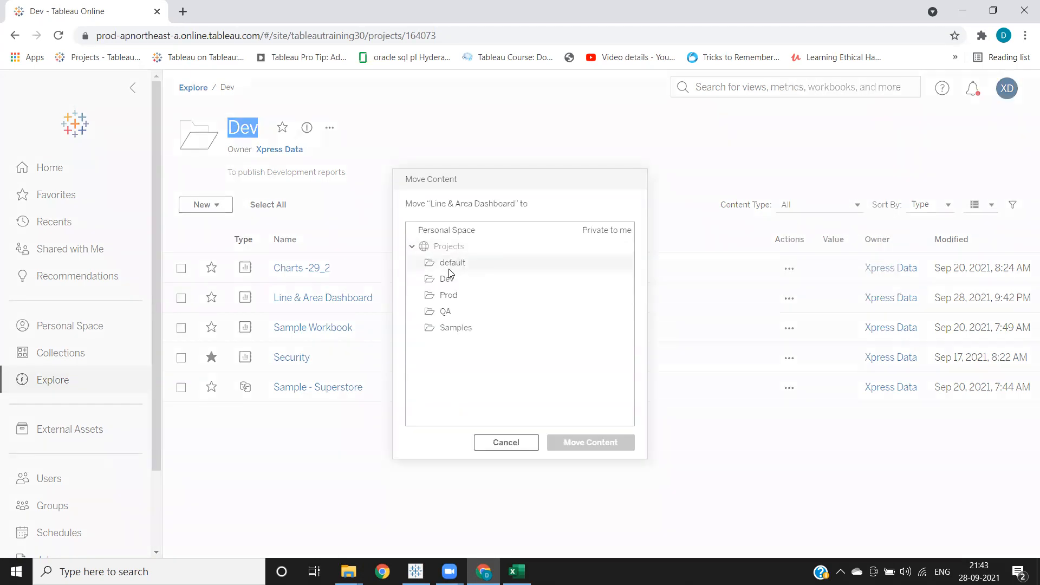
click(445, 297)
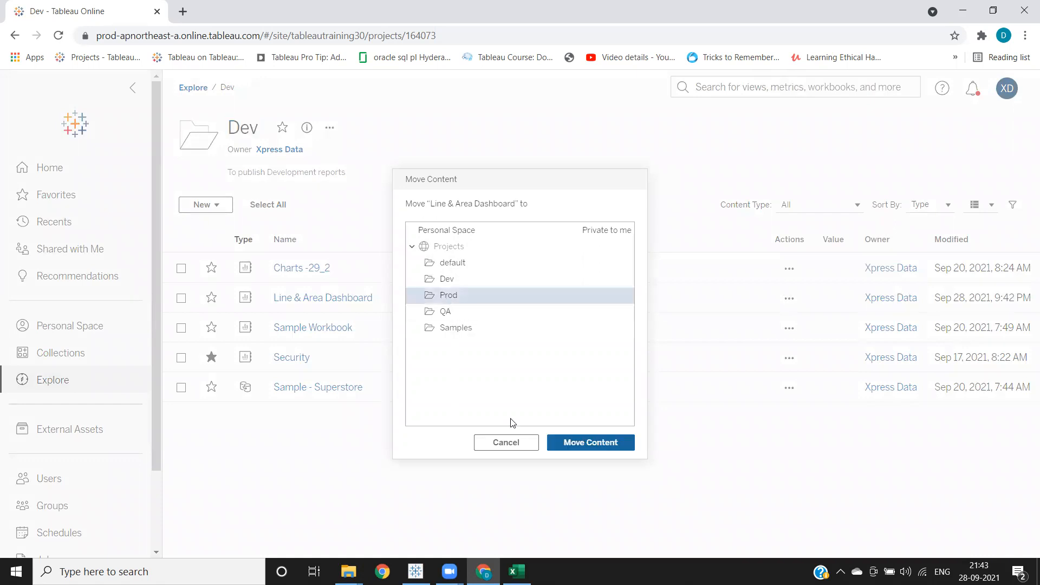
click(590, 444)
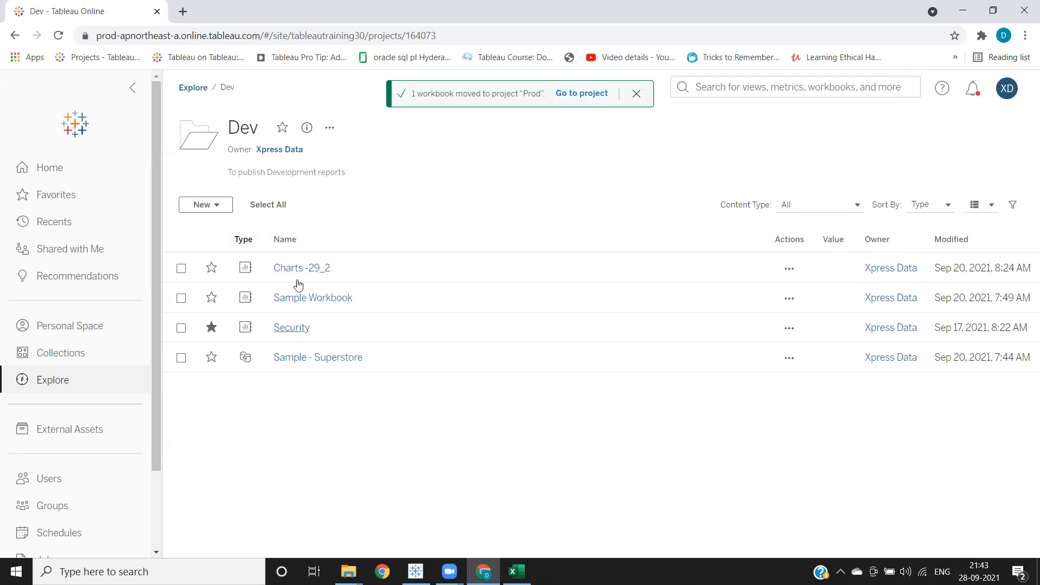
Step: Go to the Prod project and open the permissions of the "Line & Area Dashboard" workbook
click(192, 88)
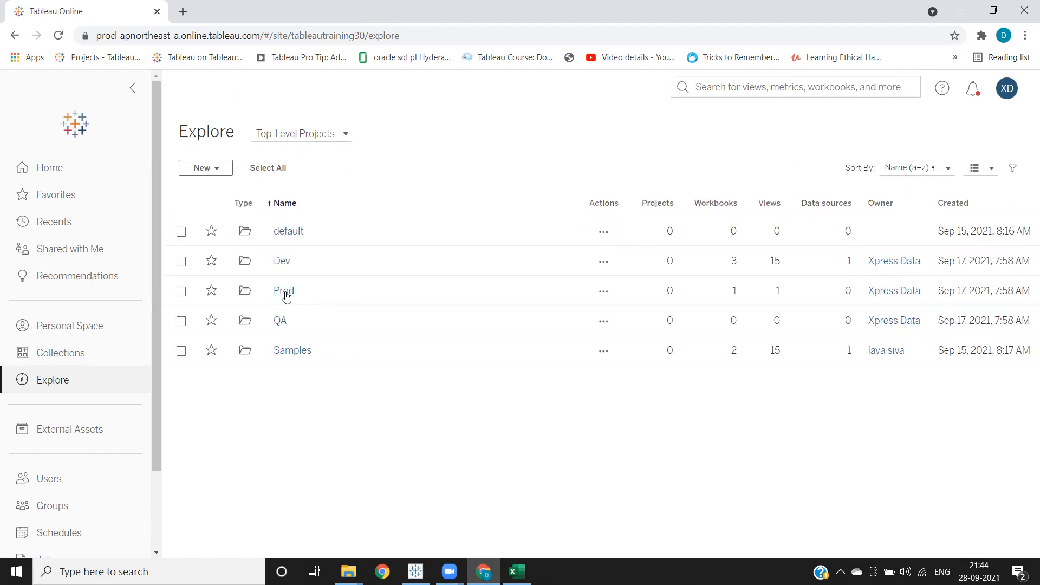
click(282, 291)
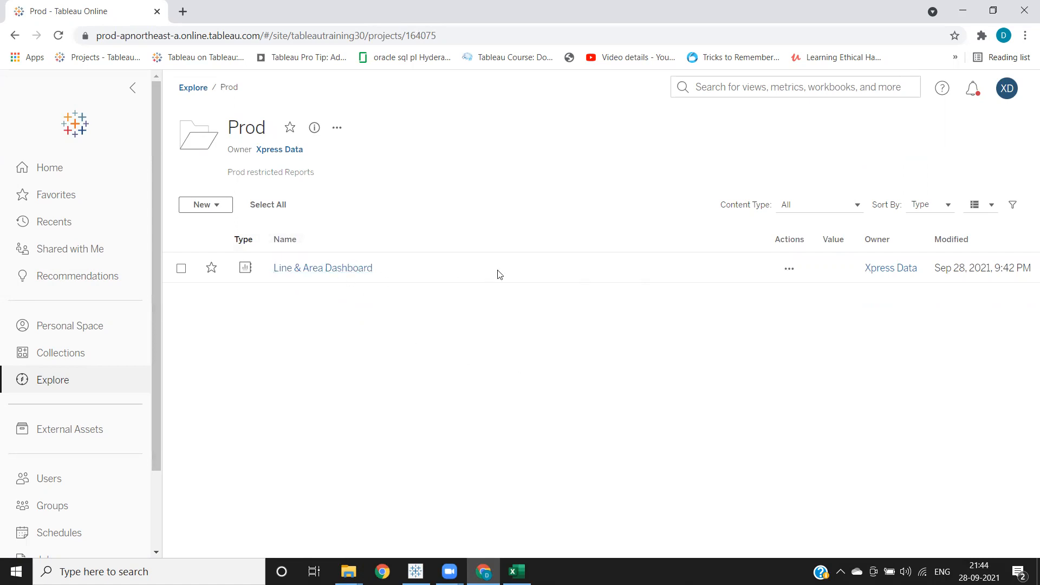
click(509, 31)
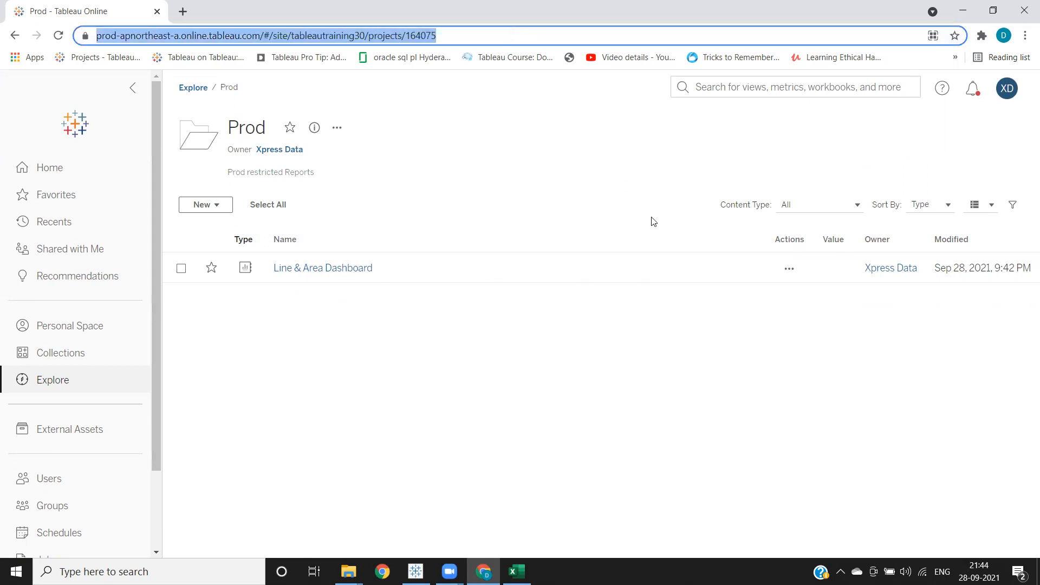
click(715, 291)
click(792, 270)
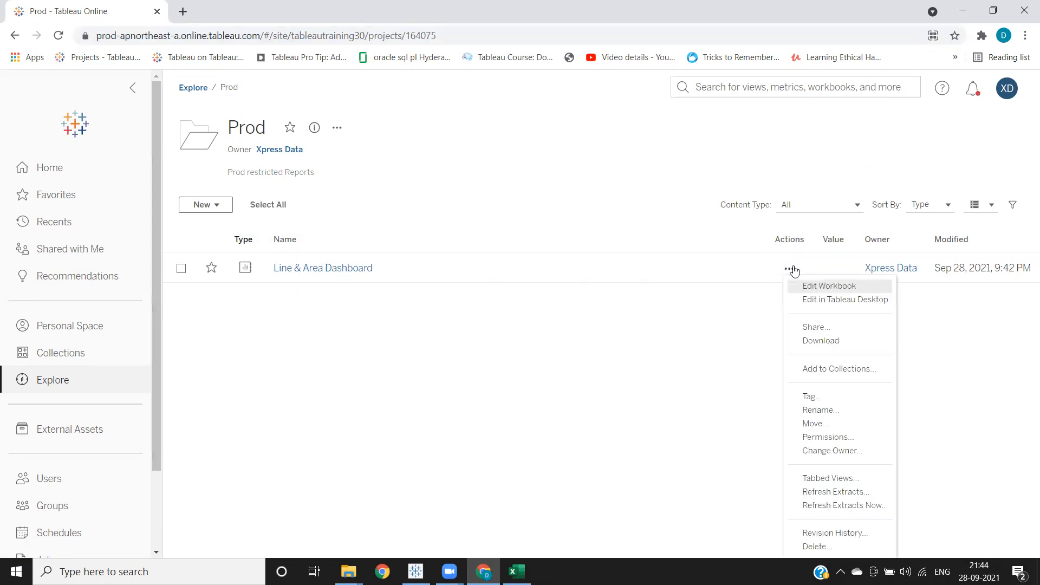
click(835, 438)
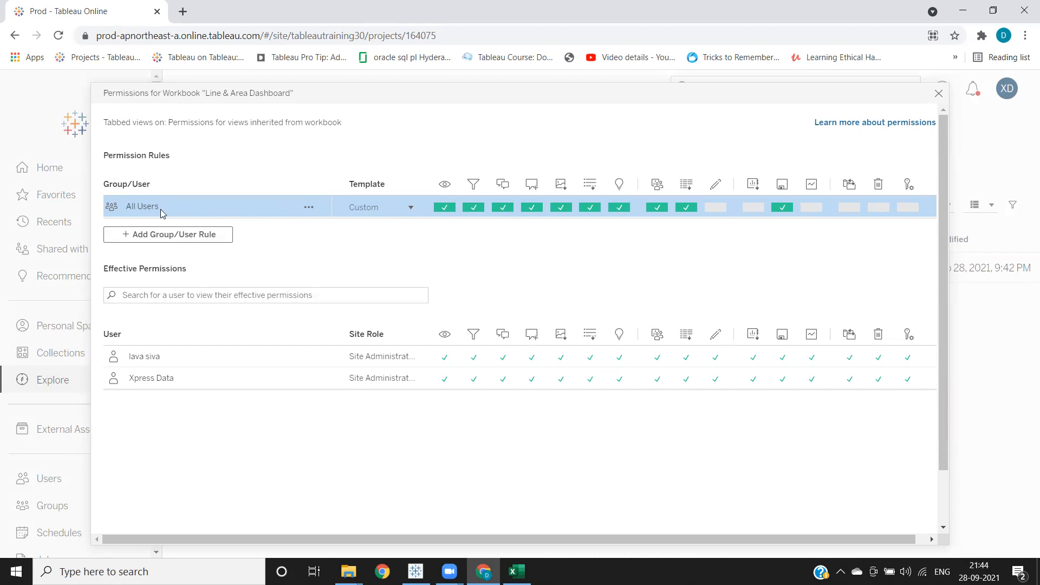
Step: Set the All Users permission rule to the Denied template and save it
click(400, 208)
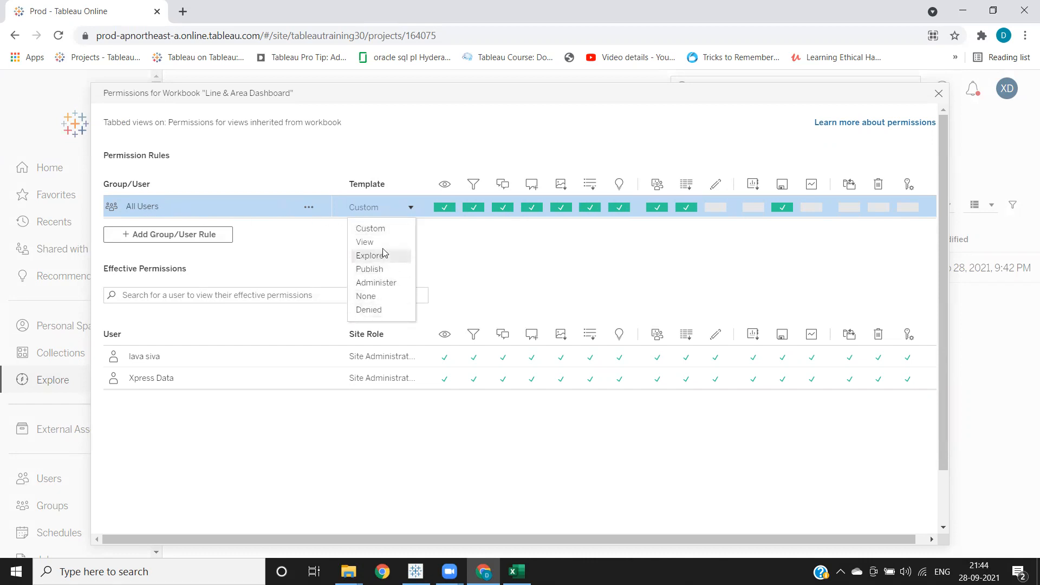
click(400, 212)
click(404, 214)
click(376, 311)
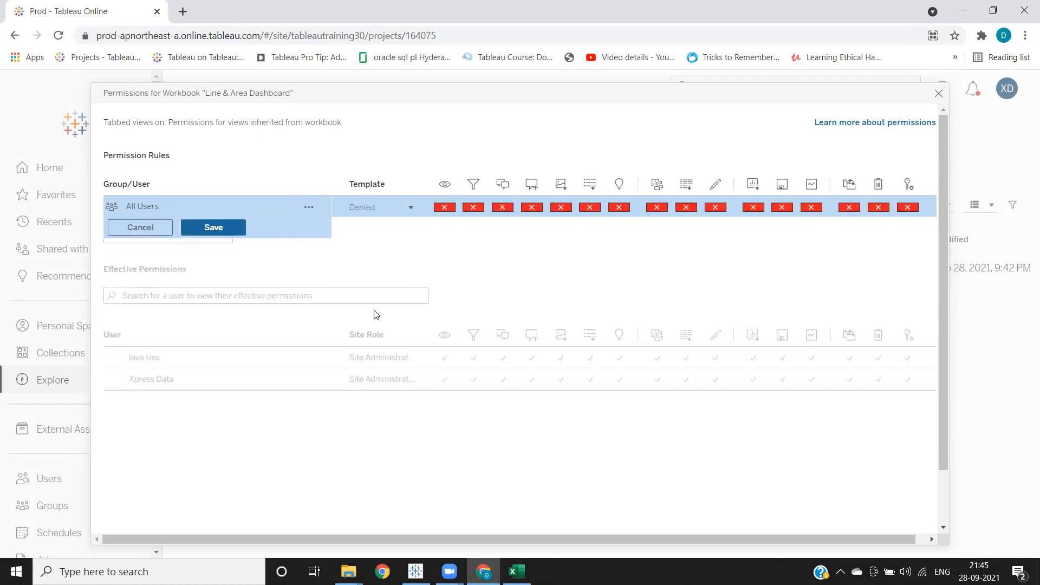
click(240, 226)
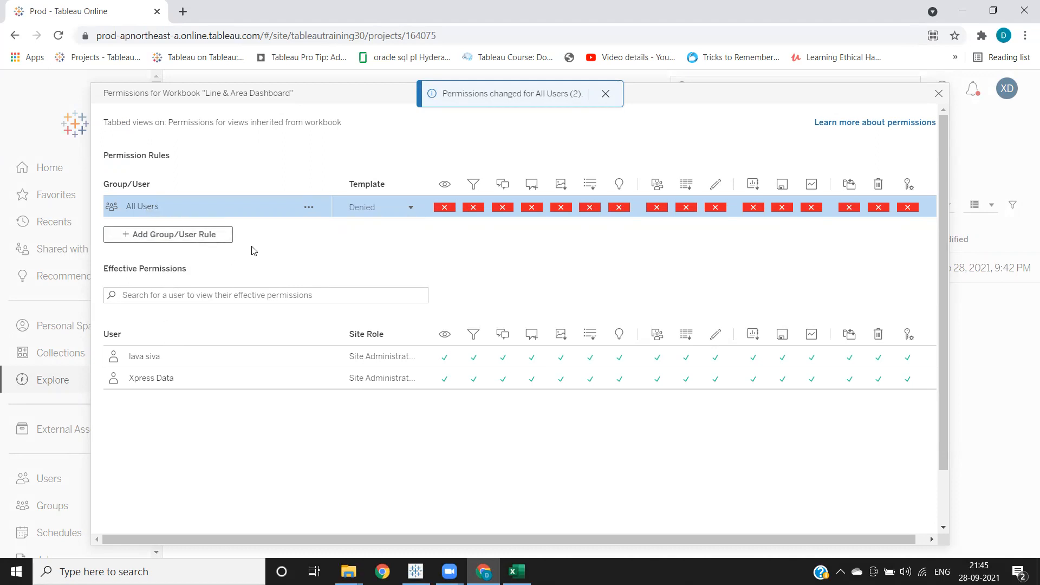
Step: Add a new permission rule for the SIT Testing Group
click(161, 235)
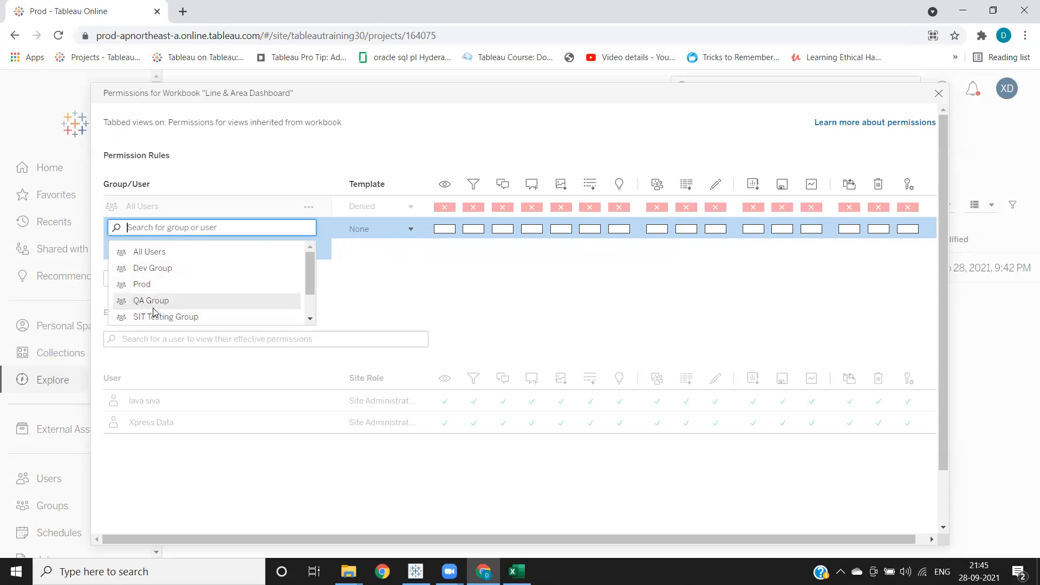
scroll(154, 312, down, 2)
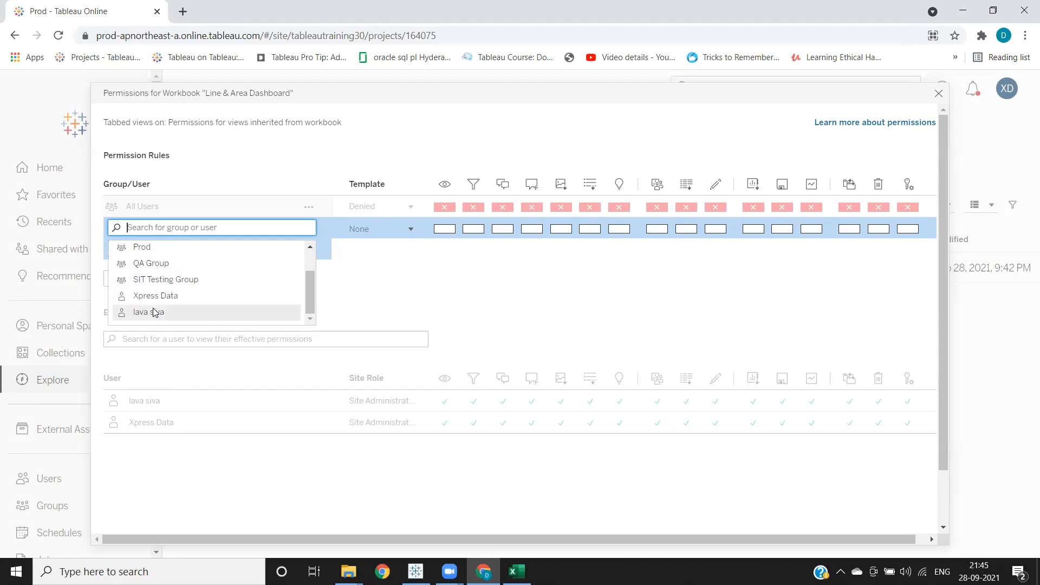
scroll(153, 312, up, 2)
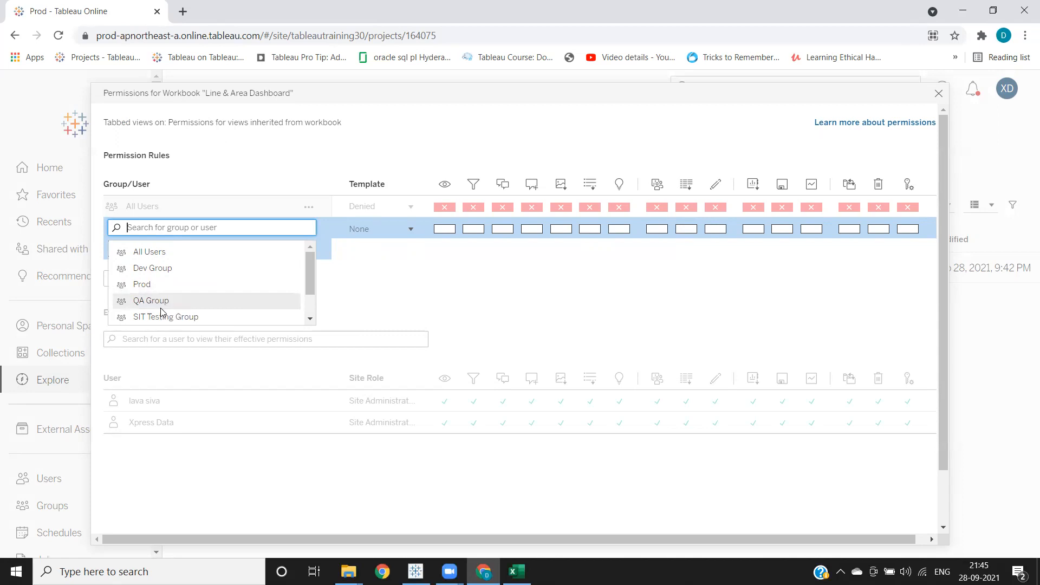
scroll(155, 303, down, 2)
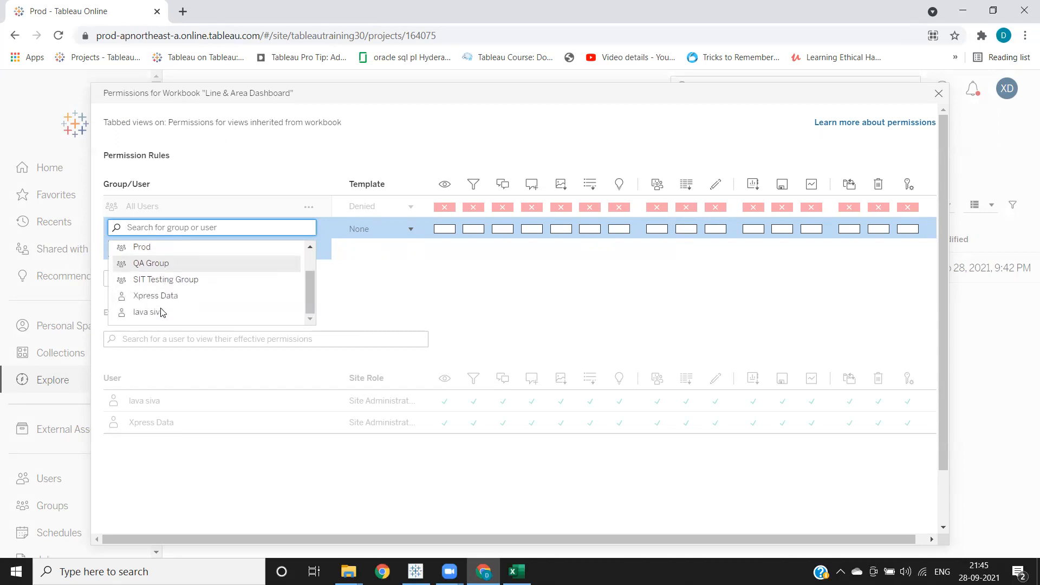
click(159, 279)
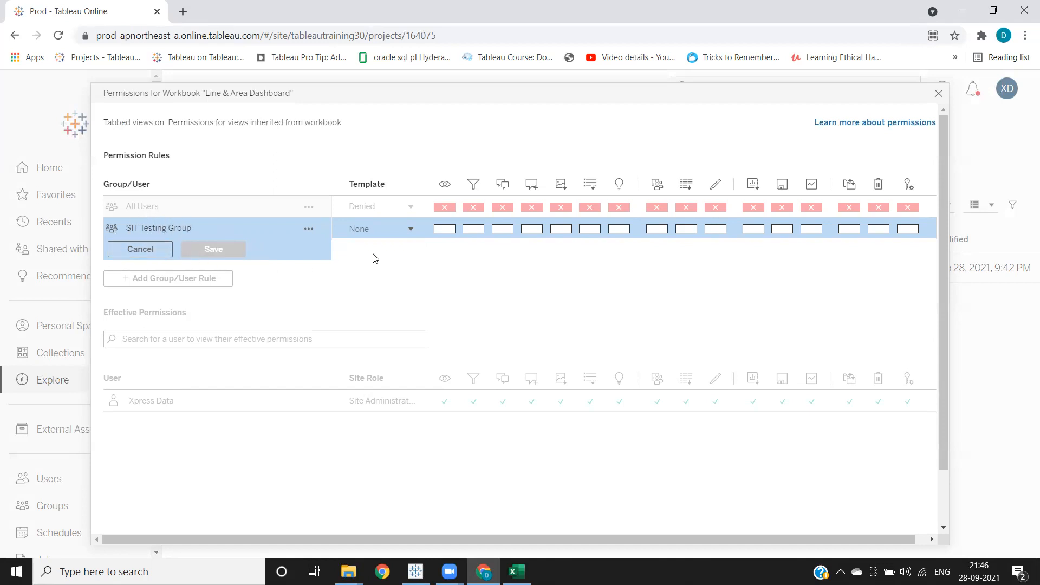
Step: Allow the group View, Filter, View Comments, Download Image/PDF, Download Summary Data, Share Customized, Download Full Data, Web Edit and Download Workbook, and save the rule
click(444, 229)
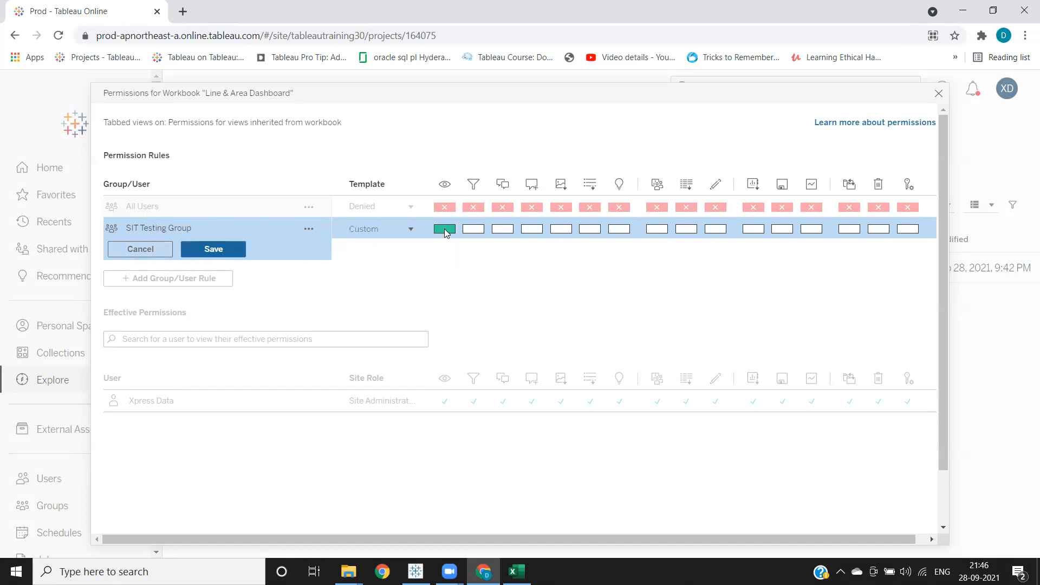
click(471, 230)
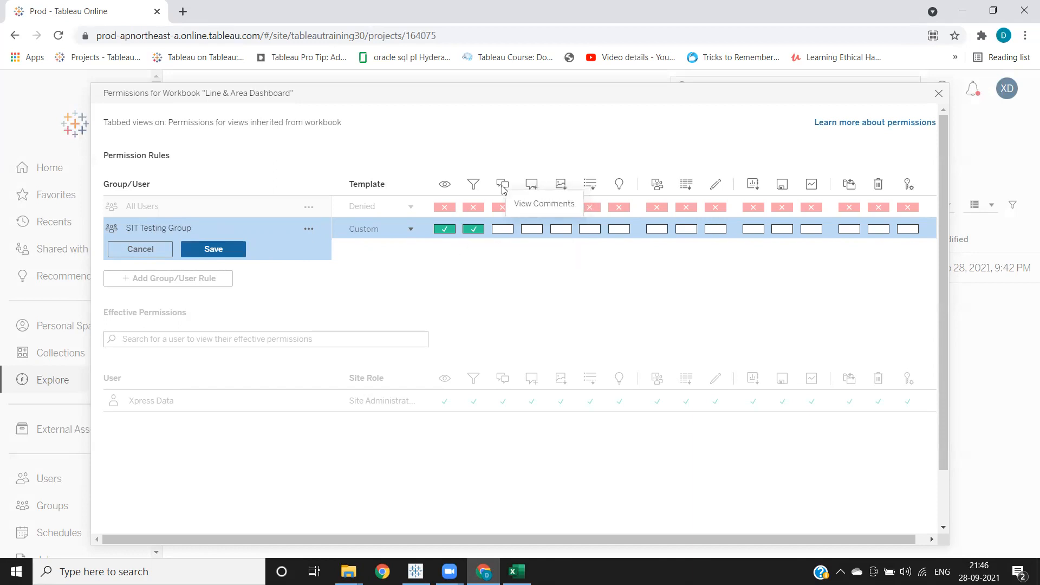
click(497, 229)
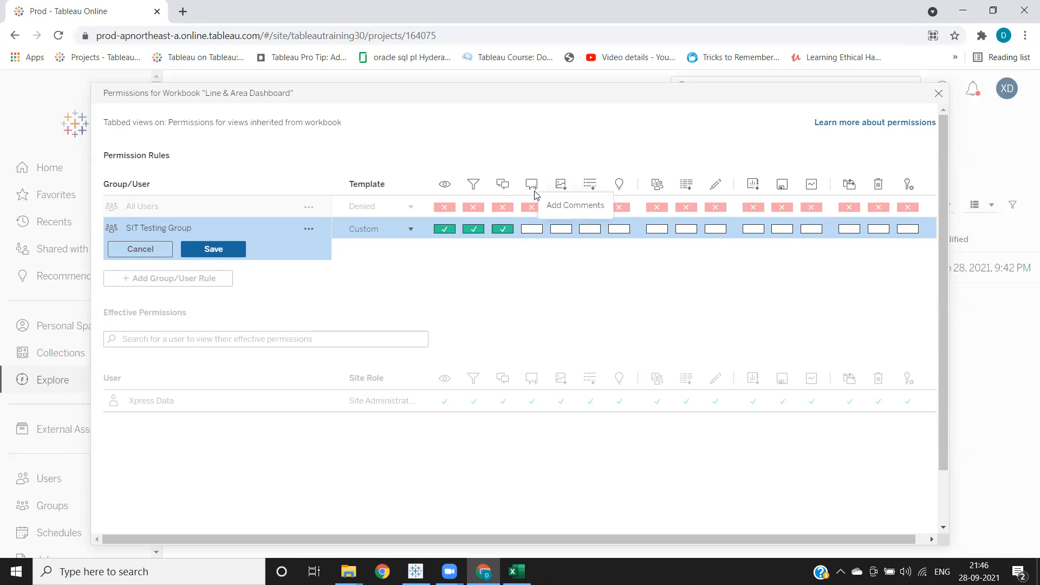
click(561, 230)
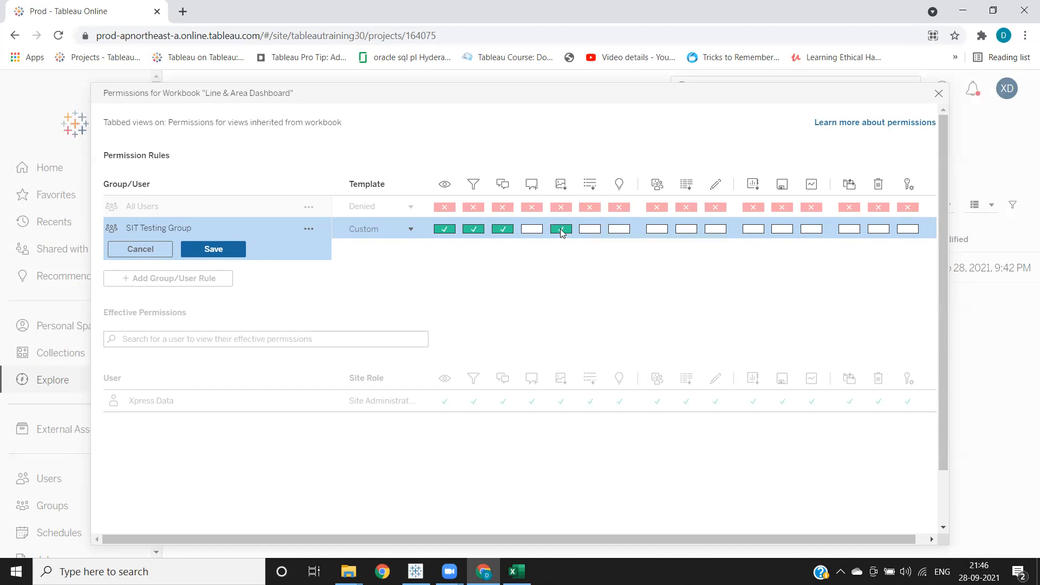
click(593, 229)
click(657, 230)
click(686, 230)
click(715, 230)
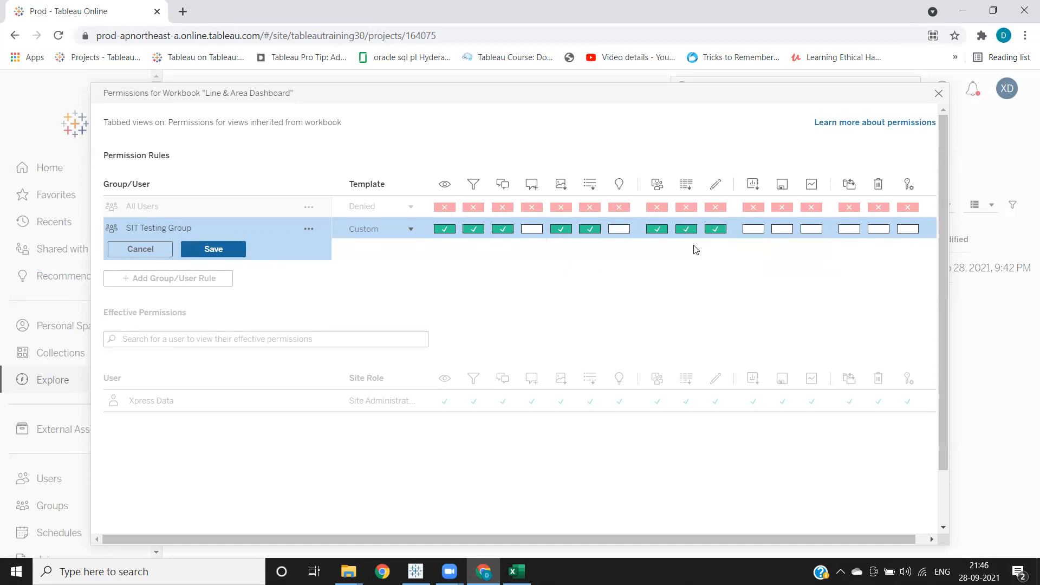
click(757, 233)
click(223, 249)
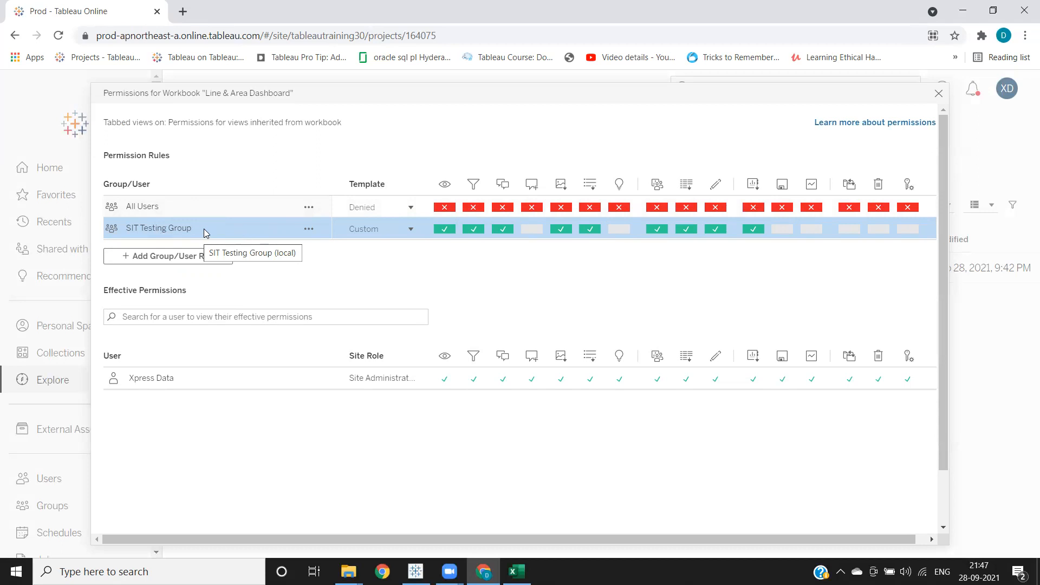
Step: Examine the listed administrator's effective permissions on the workbook, and close the permissions dialog
click(298, 318)
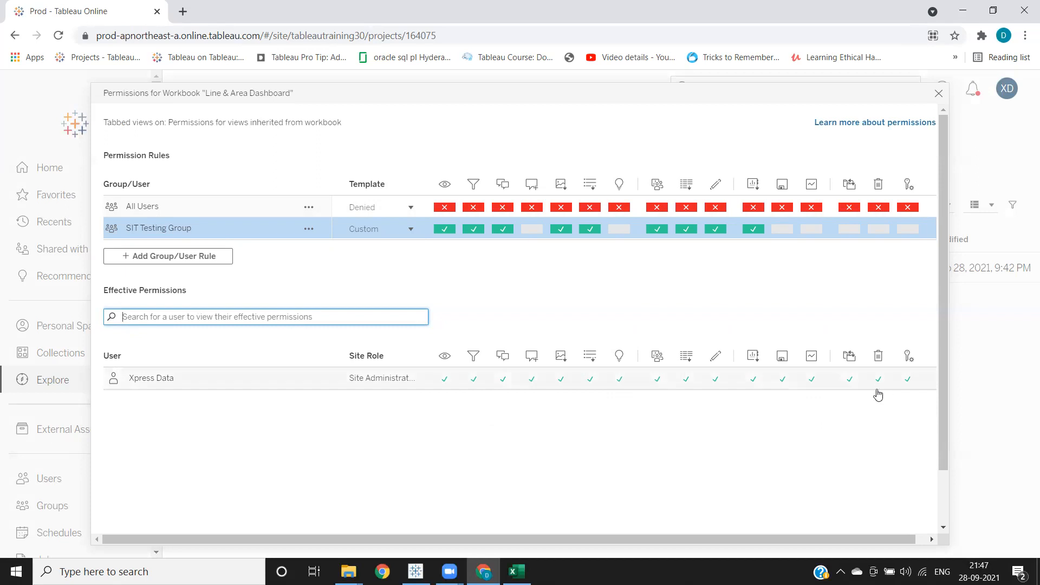
mouse_move(606, 386)
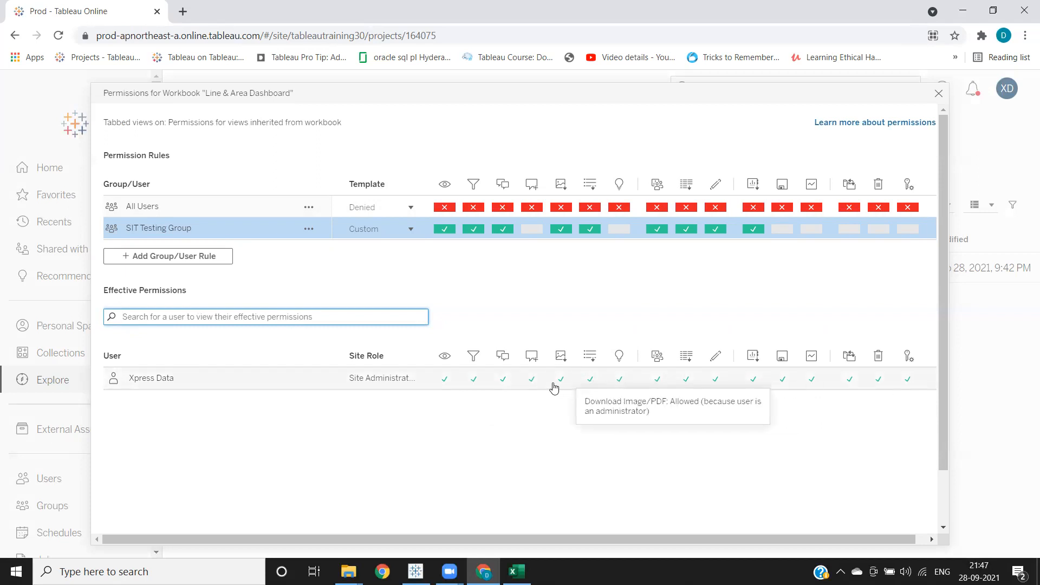
mouse_move(446, 384)
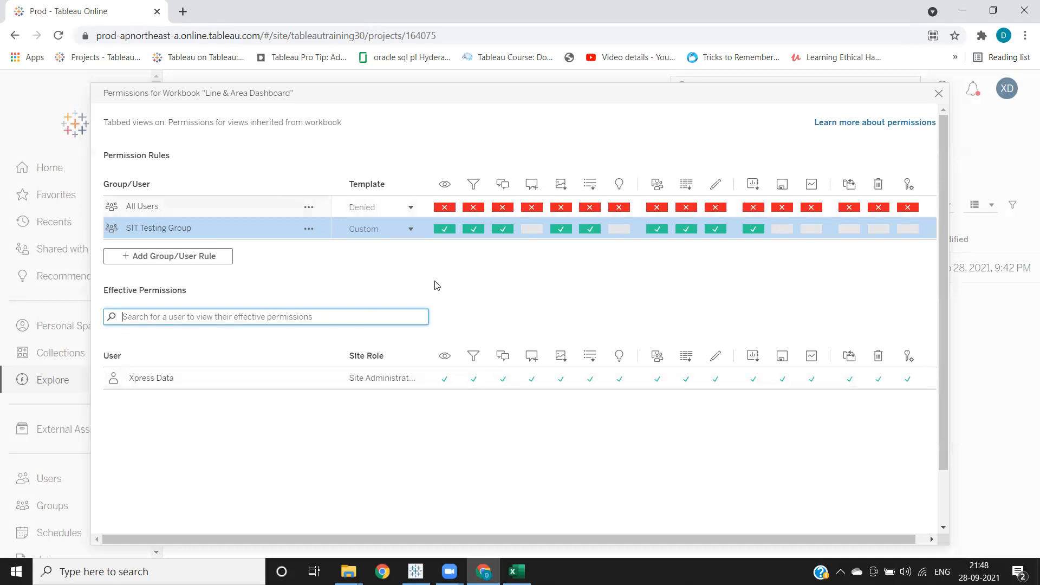
click(939, 95)
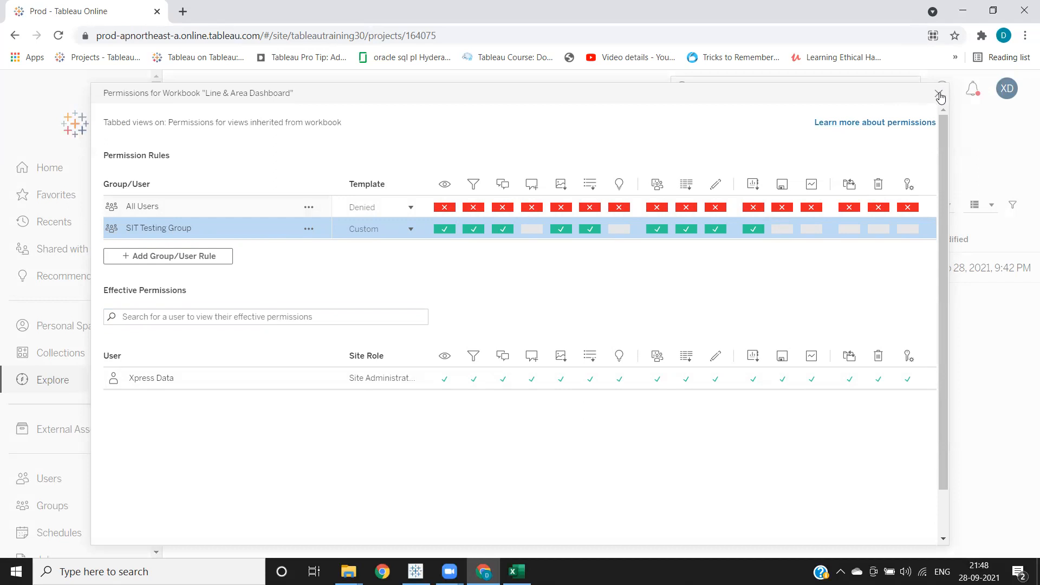
click(558, 259)
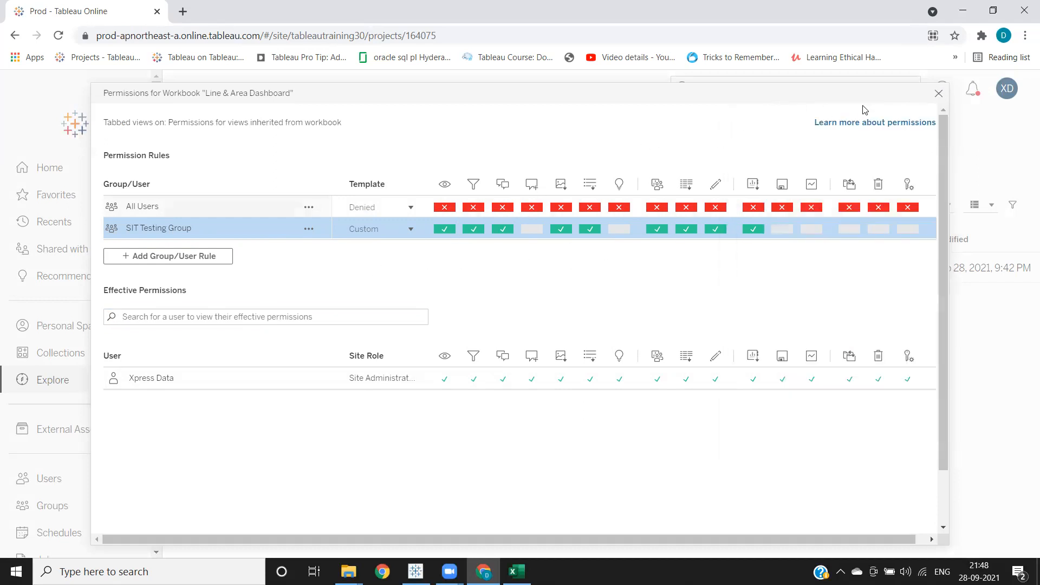
click(938, 93)
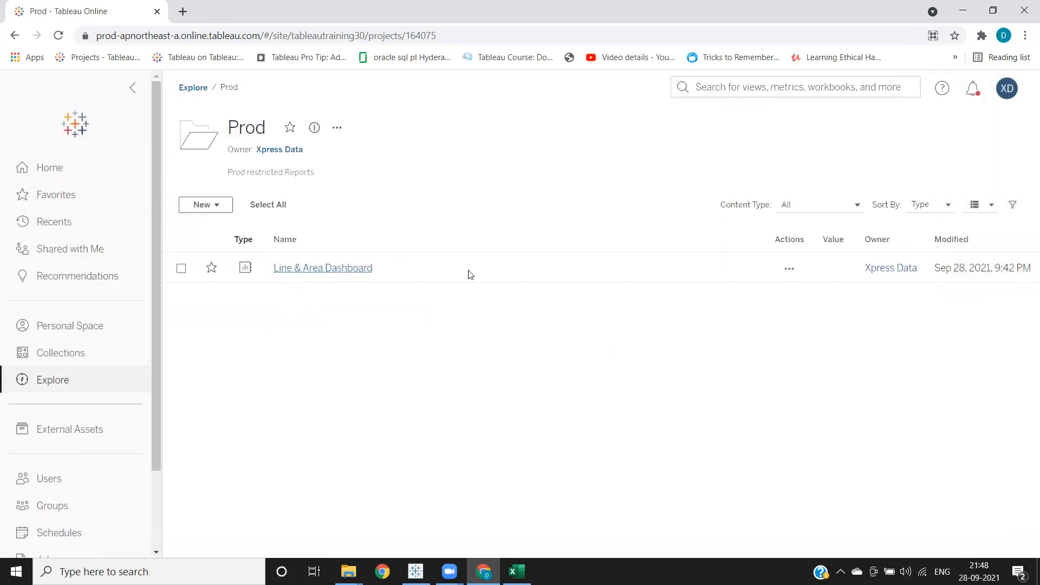
Step: Change the owner of the Line & Area Dashboard workbook to the other listed site user
click(790, 270)
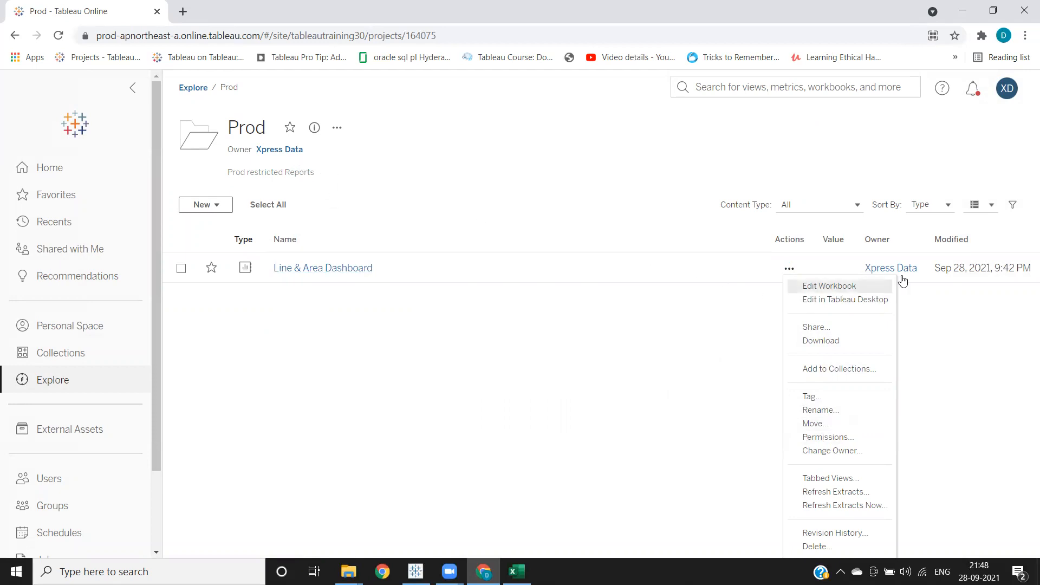
drag(928, 270, 865, 265)
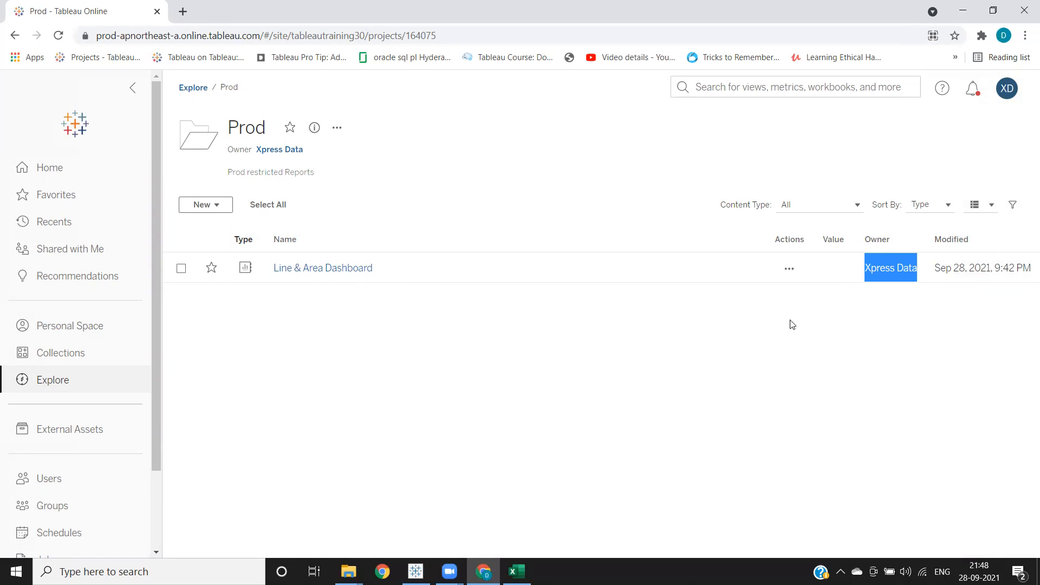
click(788, 269)
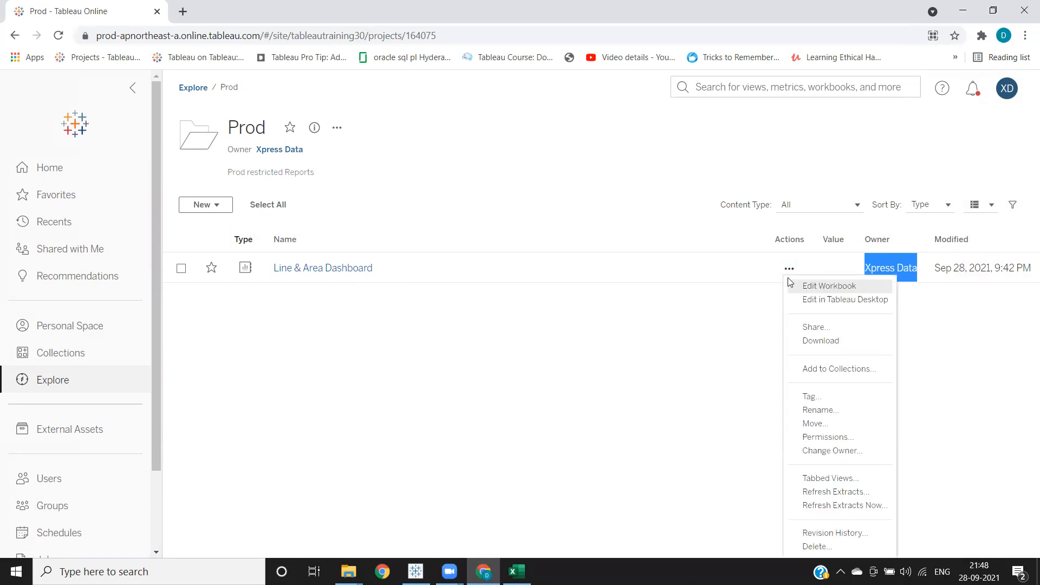
click(838, 454)
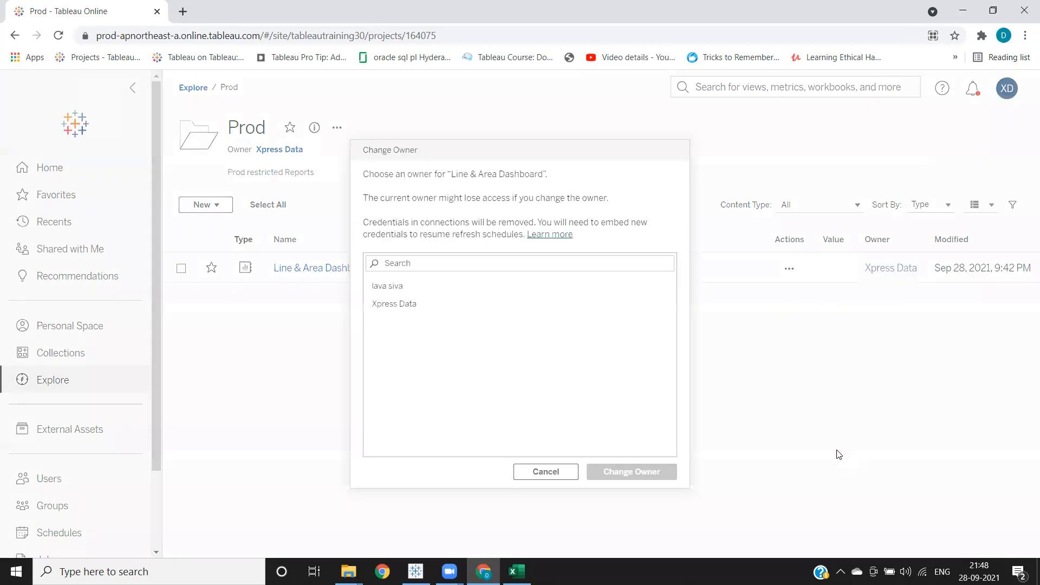
click(385, 293)
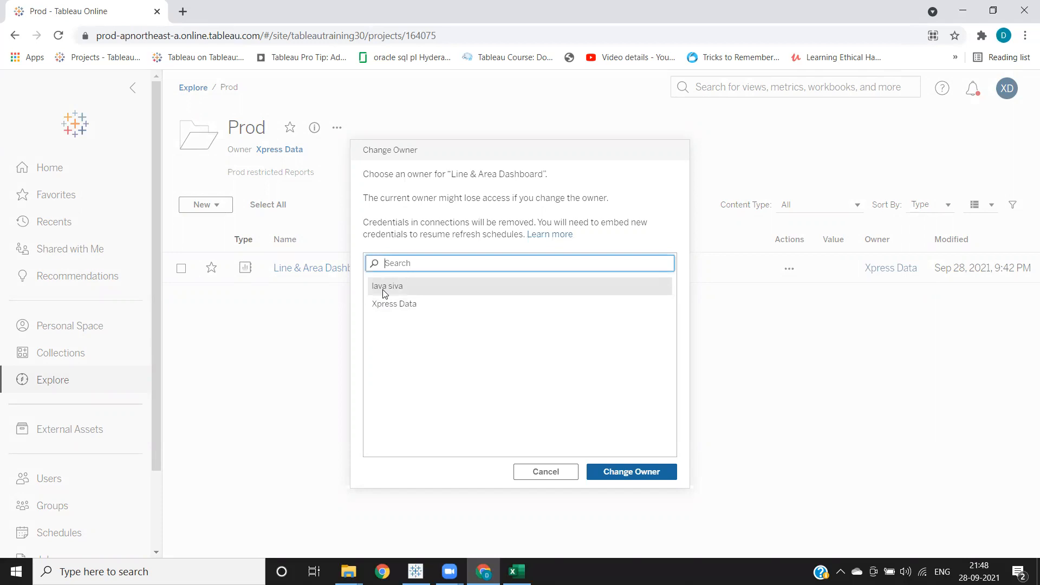
click(622, 471)
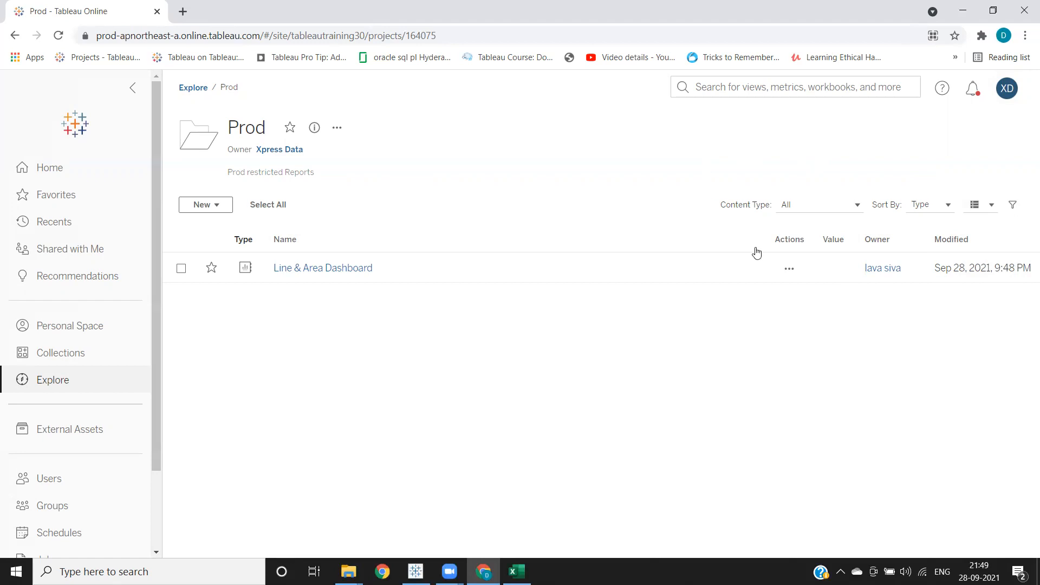
Step: Review the revision history of the Line & Area Dashboard workbook and restore Revision 1
click(788, 269)
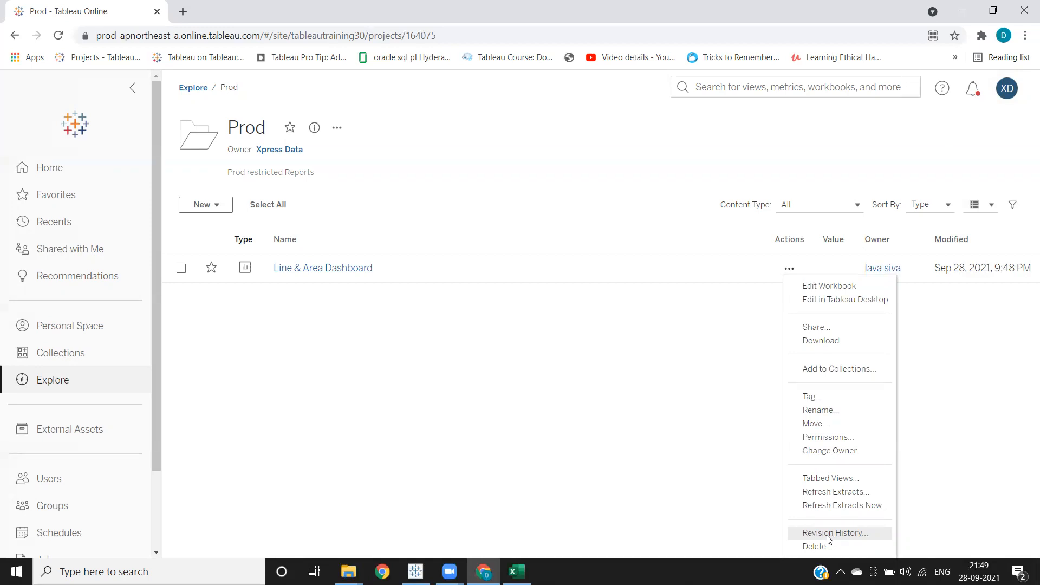
click(827, 536)
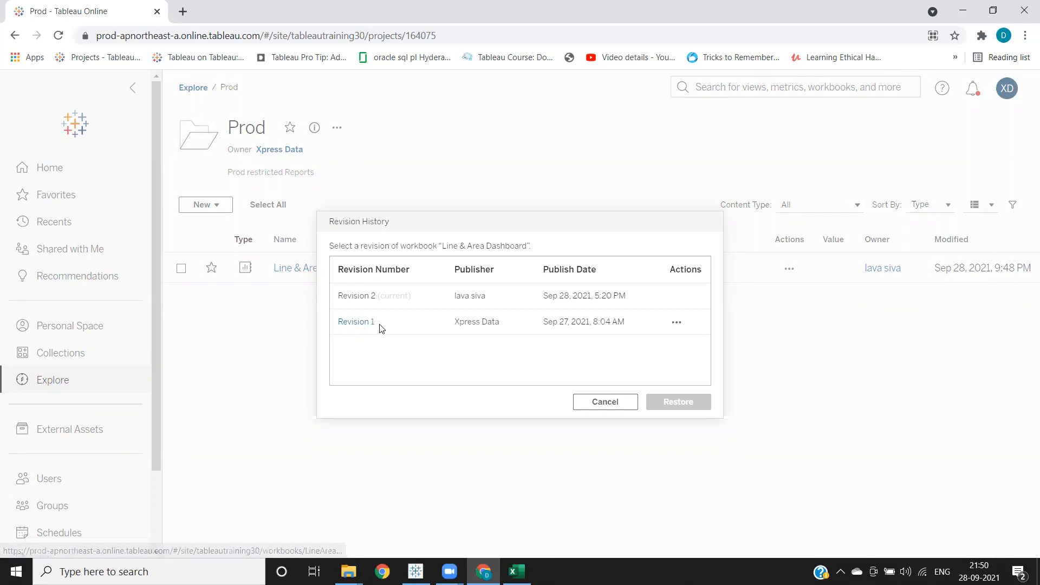
click(480, 324)
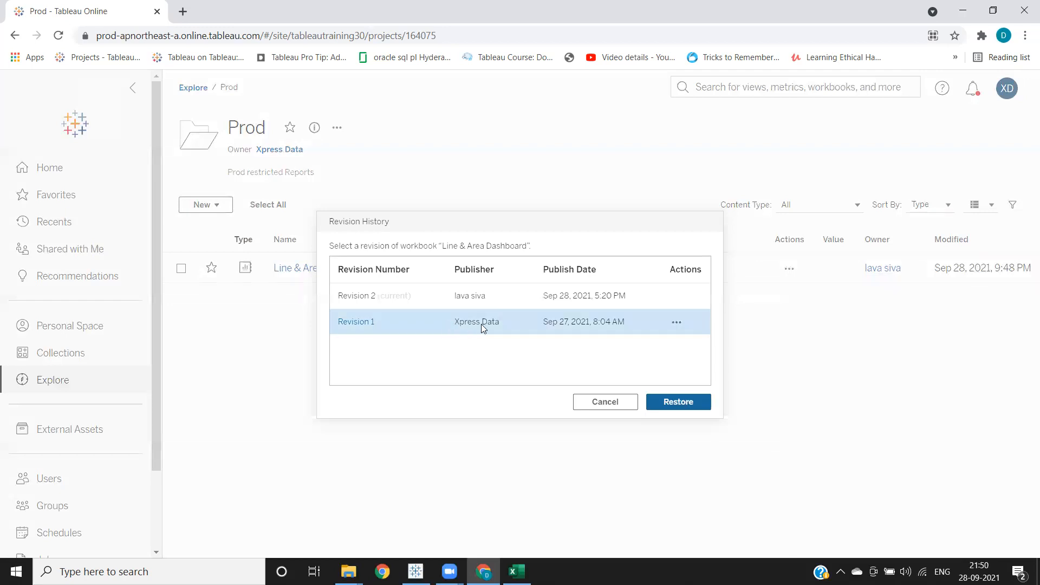
drag(453, 295, 475, 300)
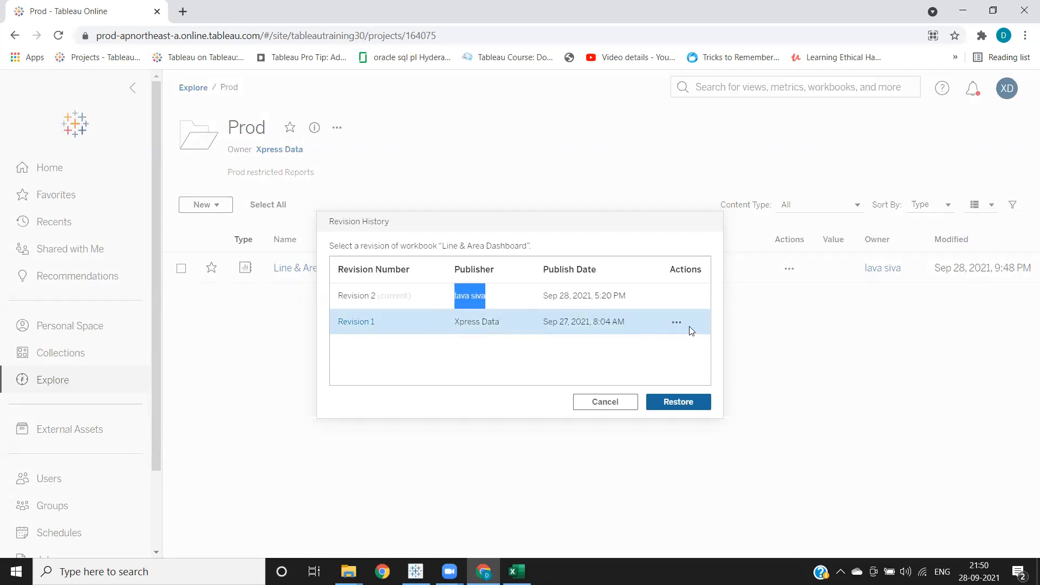
click(496, 358)
click(468, 322)
click(466, 321)
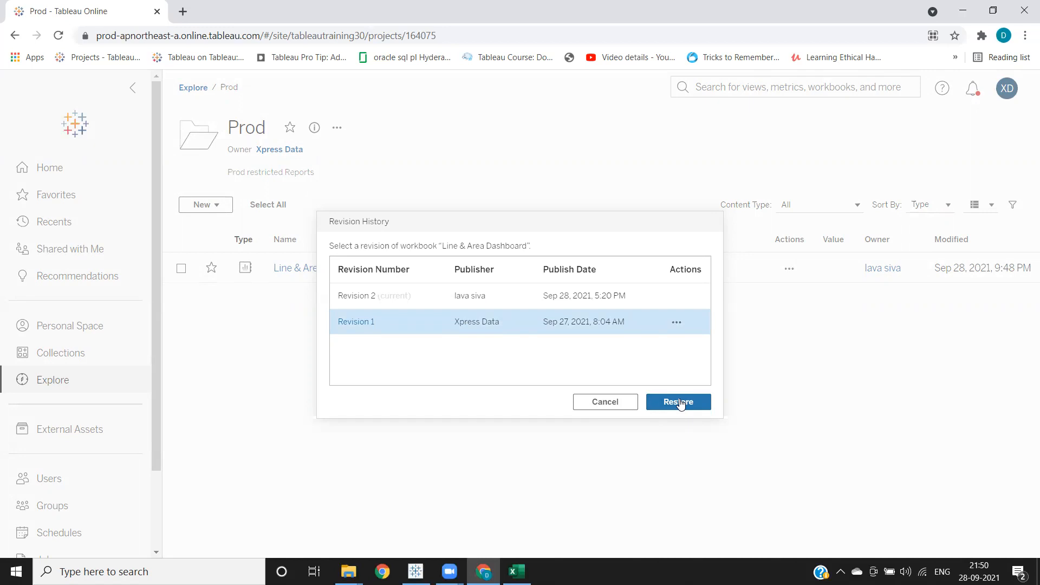
click(675, 323)
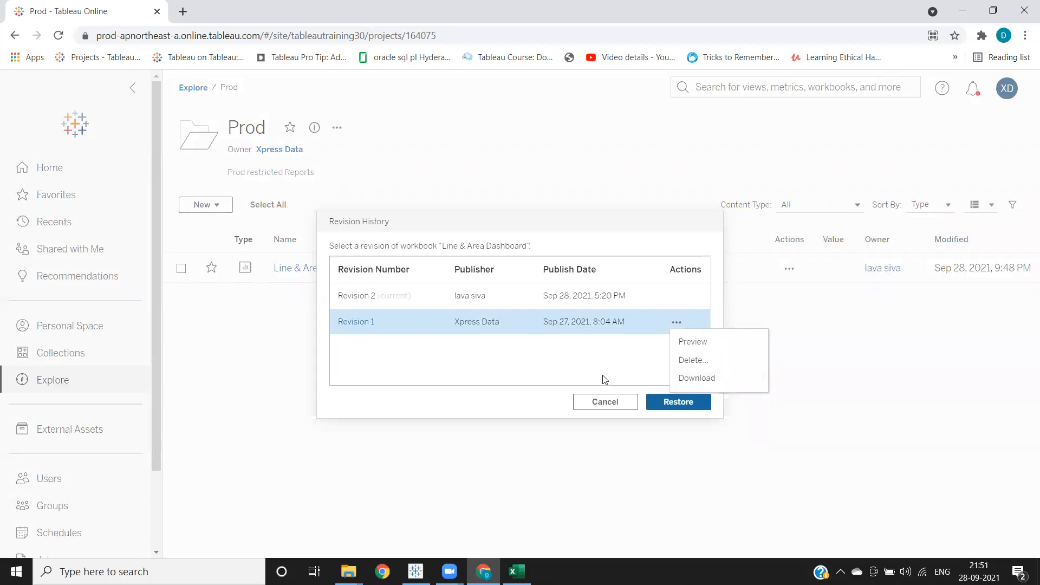
click(583, 349)
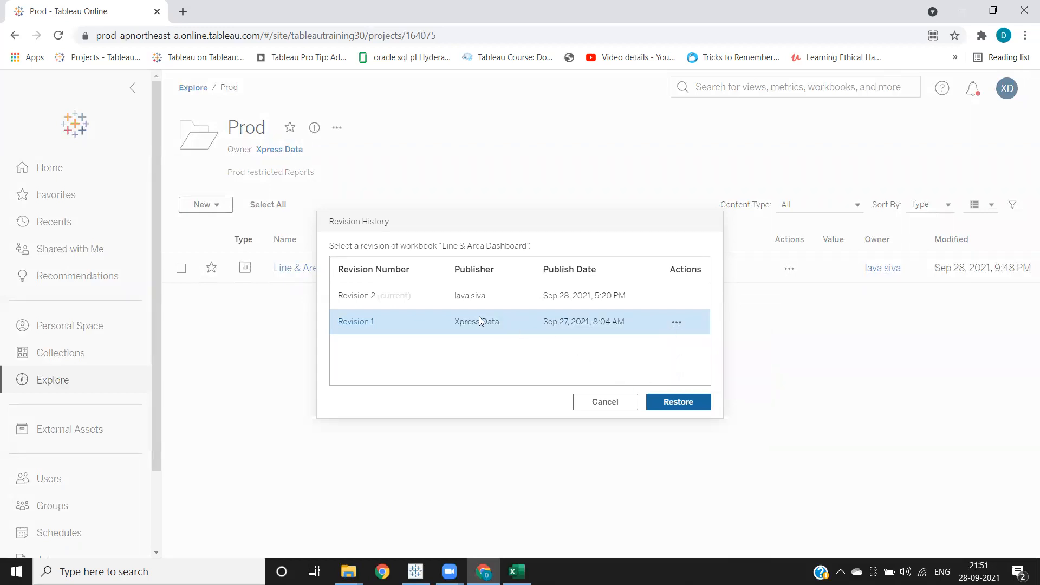
click(460, 328)
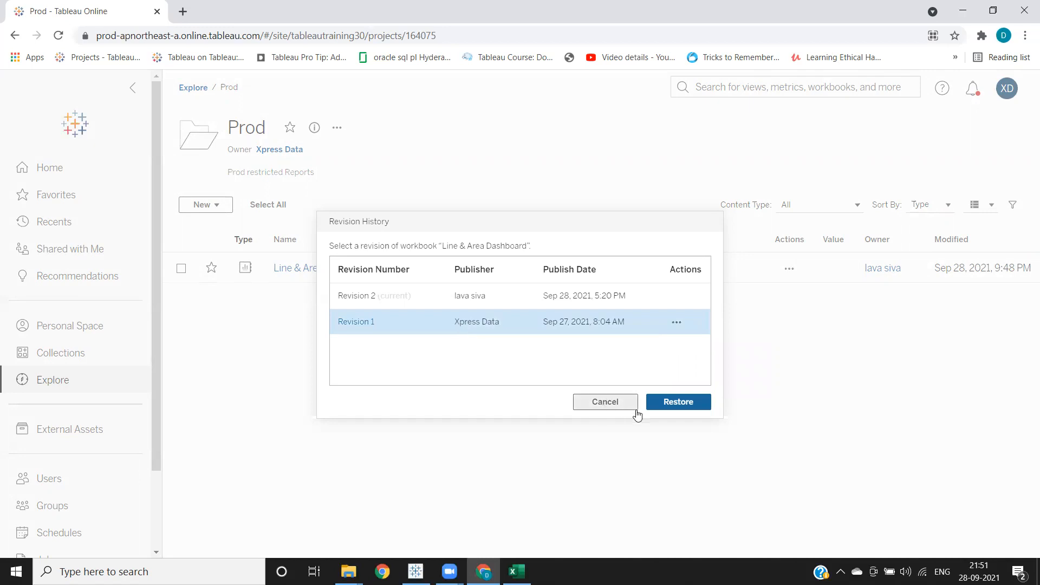
click(671, 404)
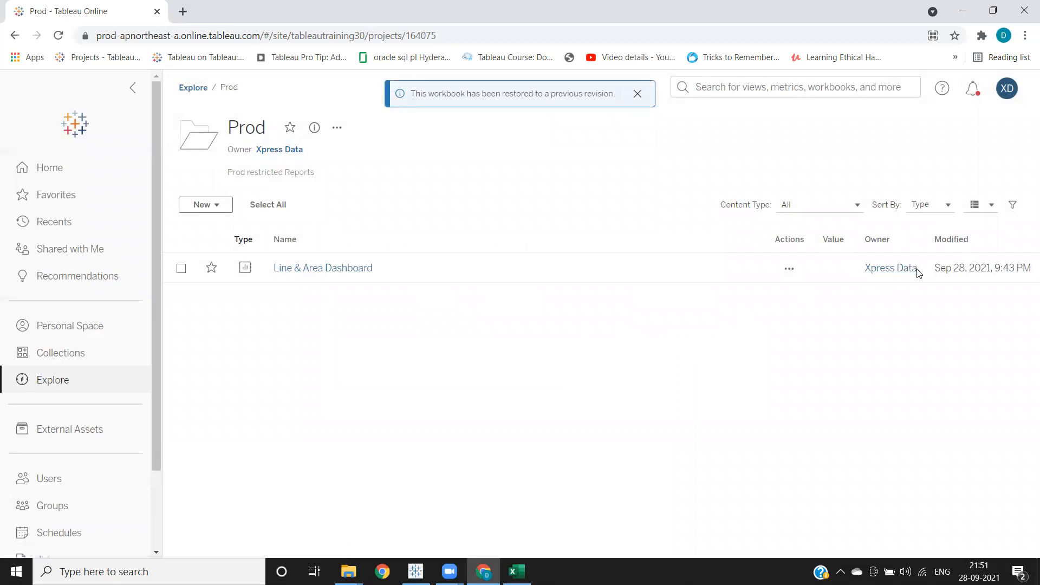
drag(918, 271, 870, 270)
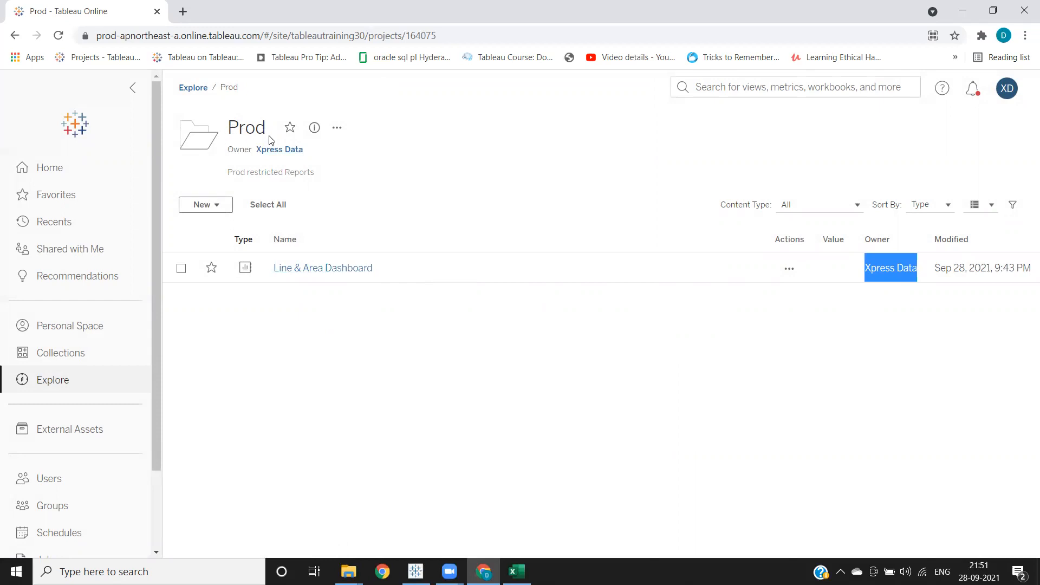
Step: Rename the Prod project to Production
click(337, 128)
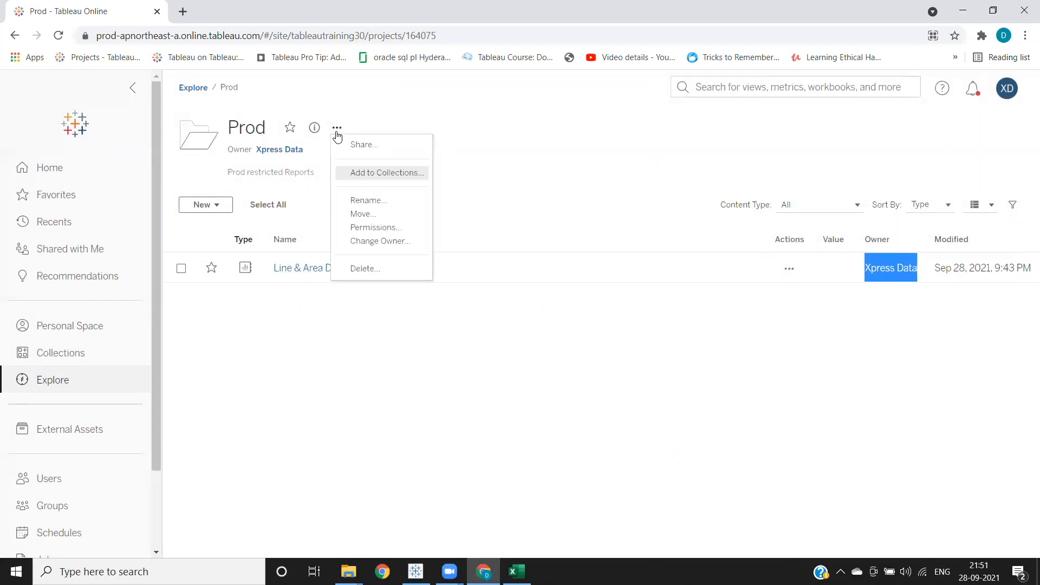
click(384, 201)
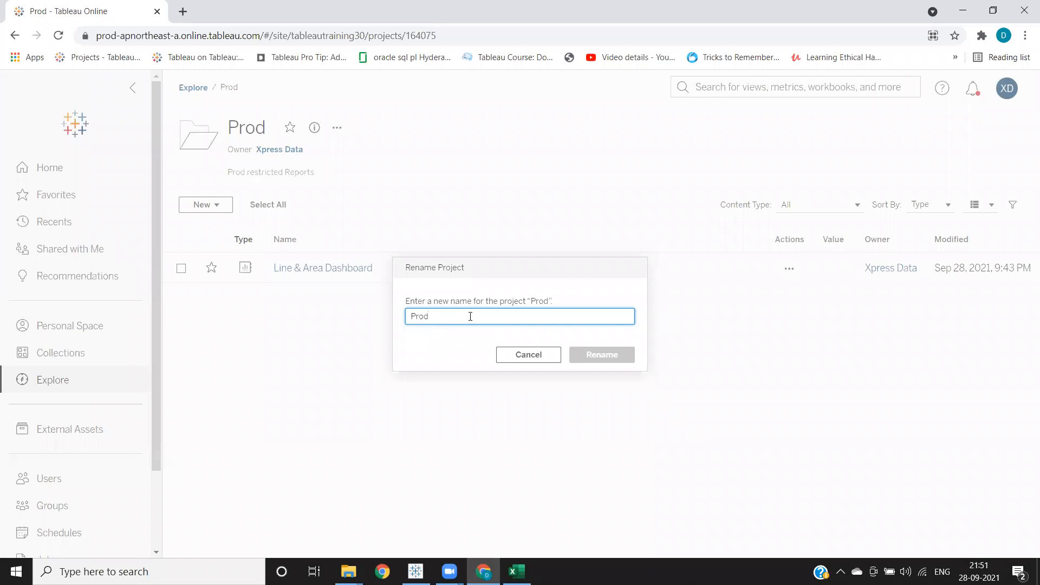
text(uction)
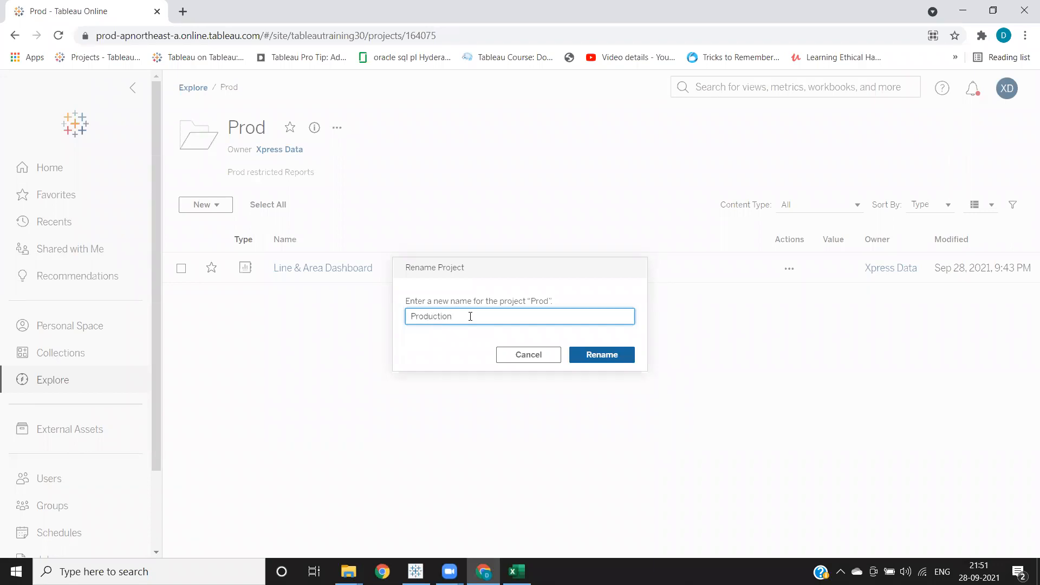
click(599, 355)
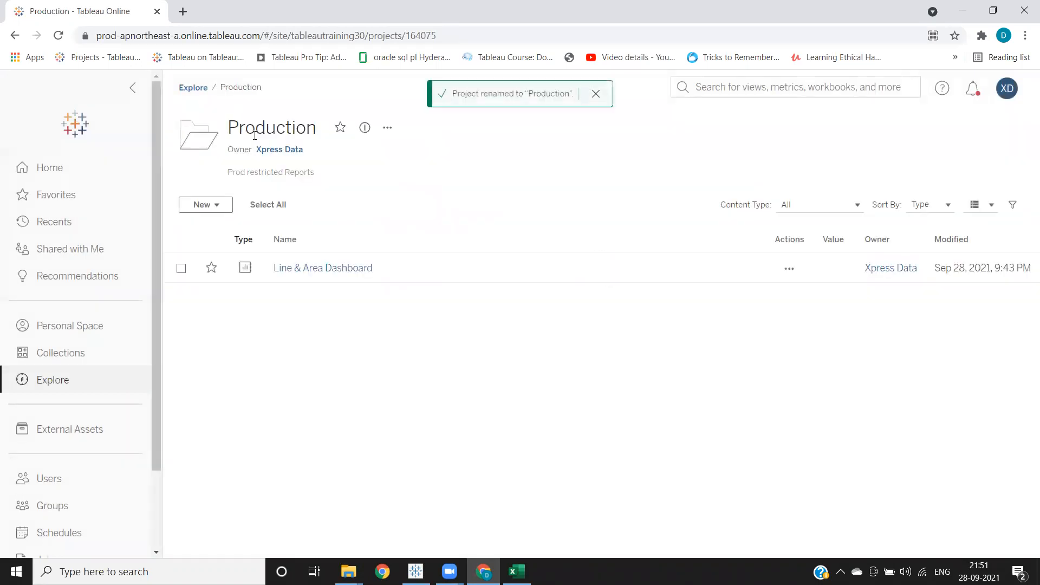
Step: Add a project permission rule for the Prod group that allows View, save it, and close the Production project's permissions
click(388, 128)
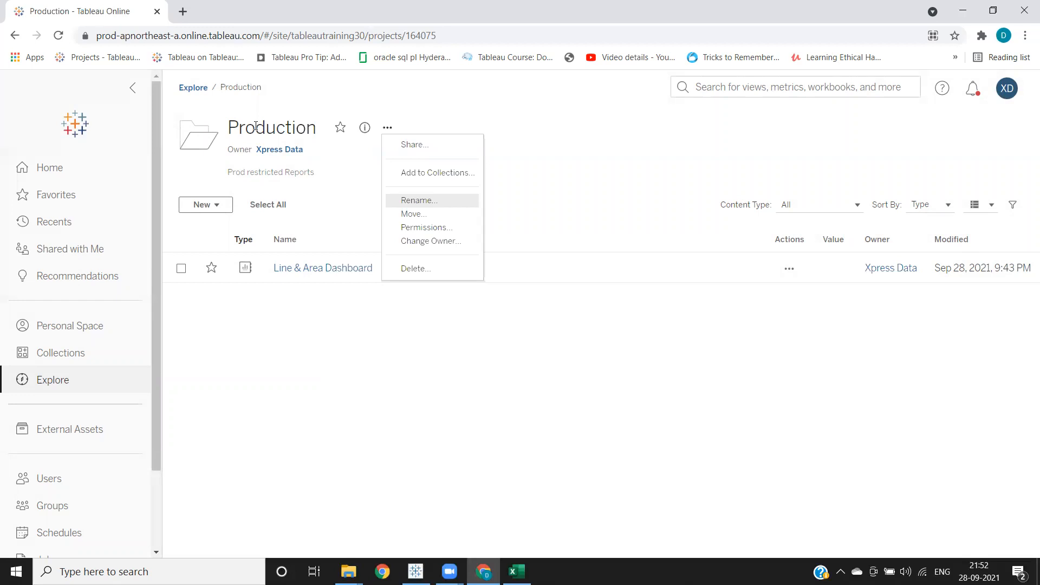
click(426, 228)
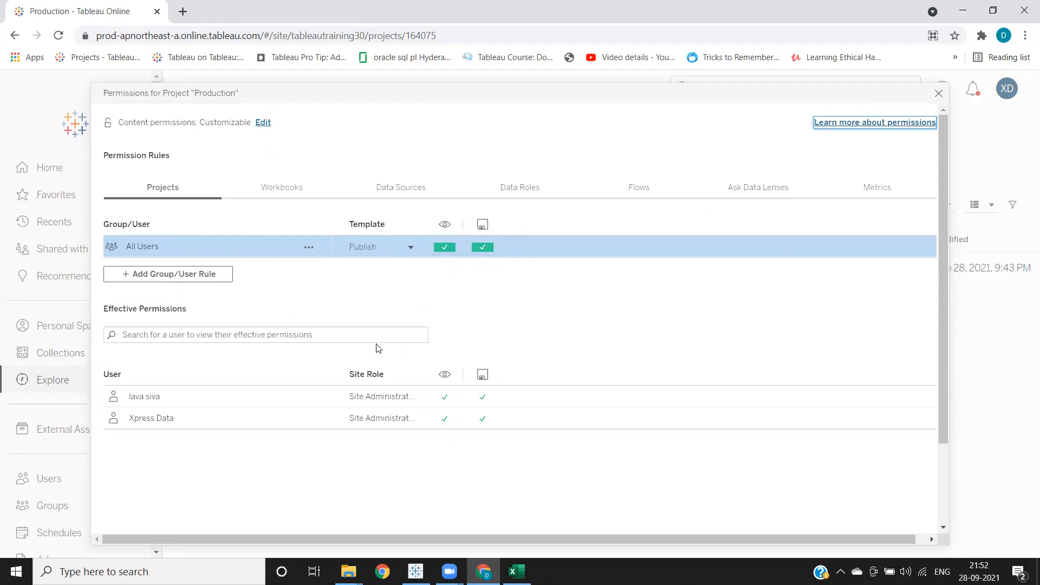
click(187, 282)
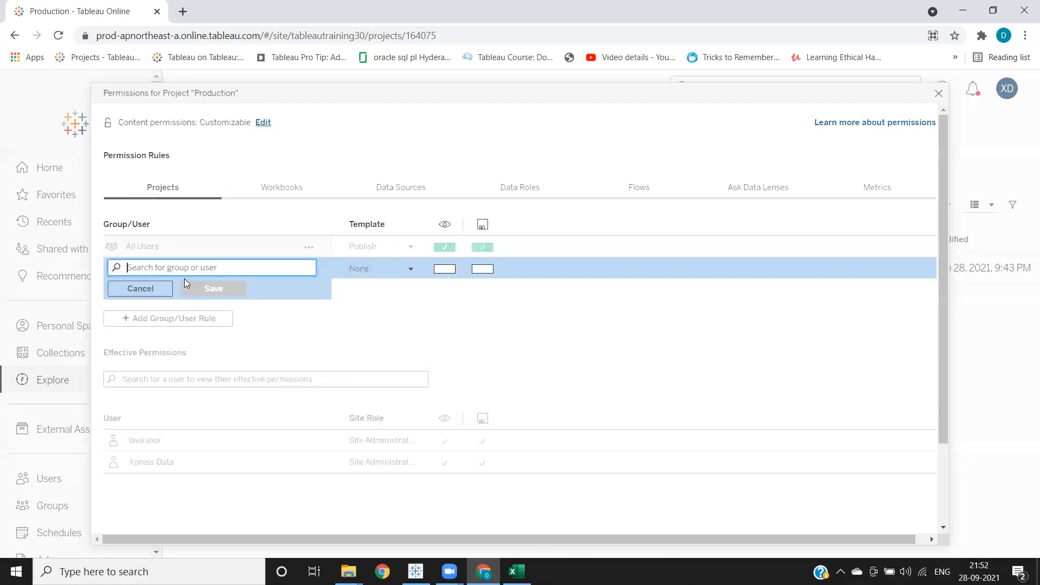
click(151, 327)
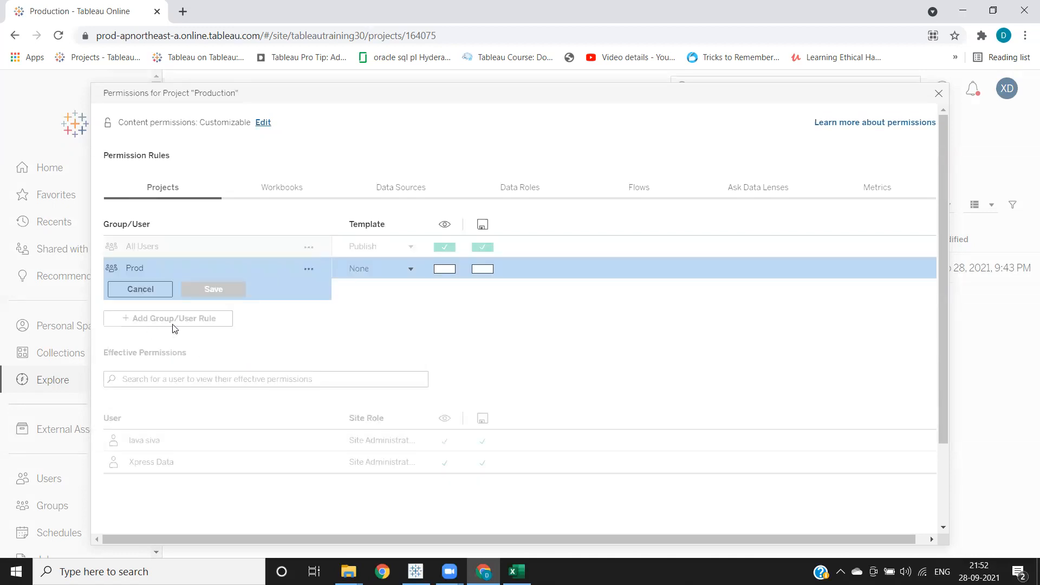
click(446, 269)
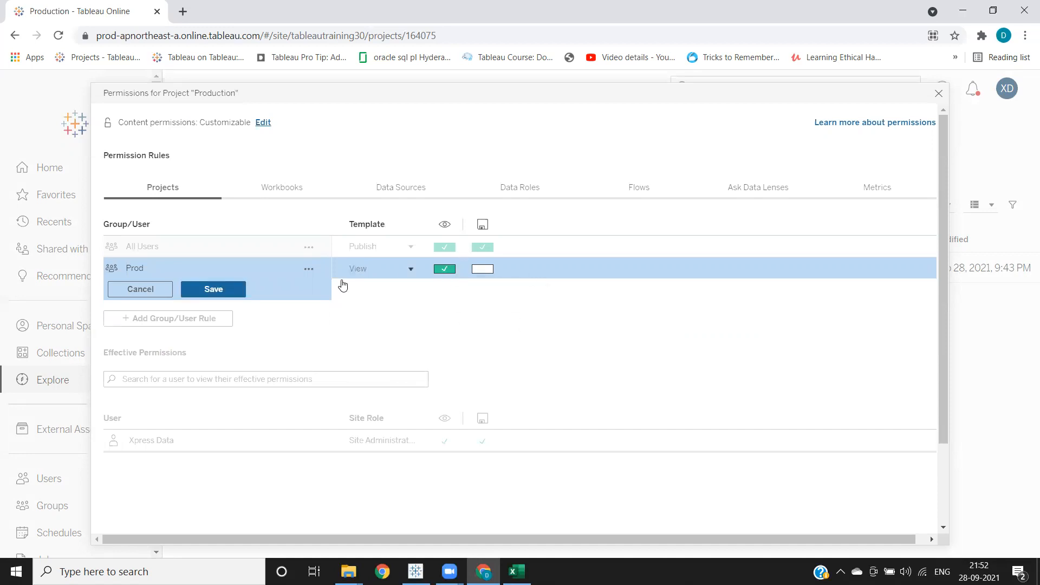
click(204, 289)
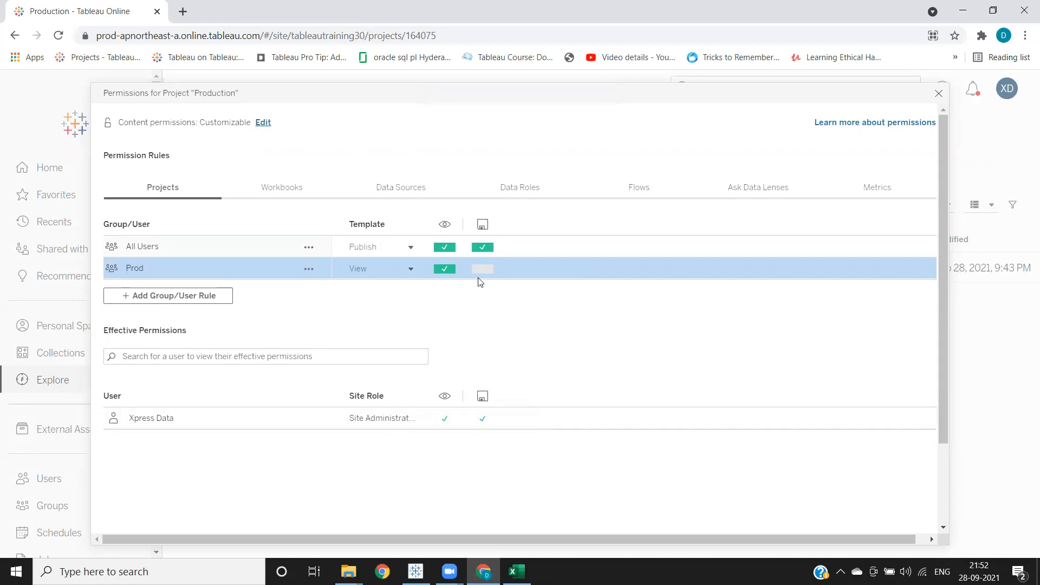
click(939, 93)
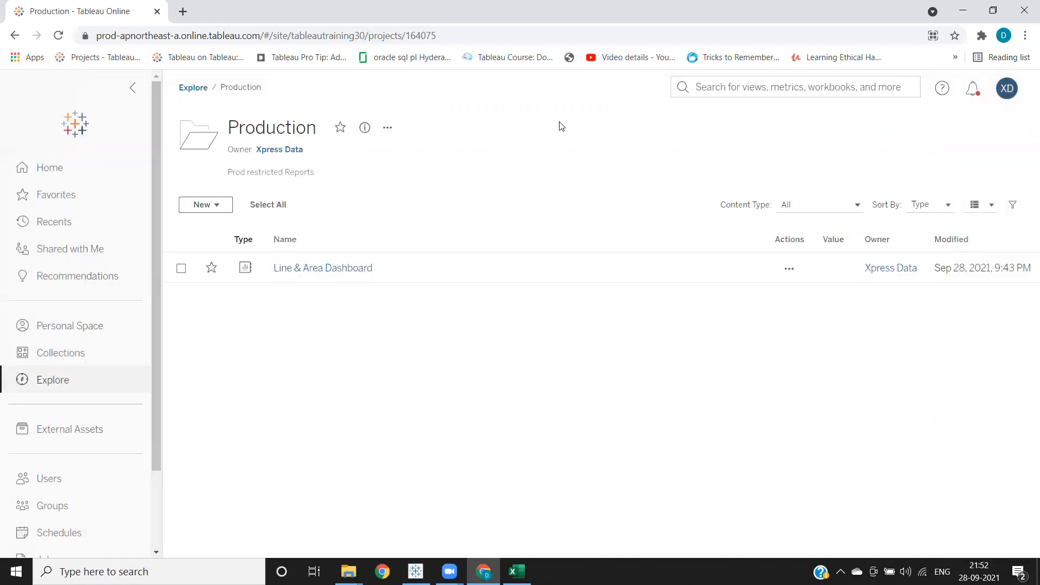
Step: Open the list of actions available for the Production project
click(387, 129)
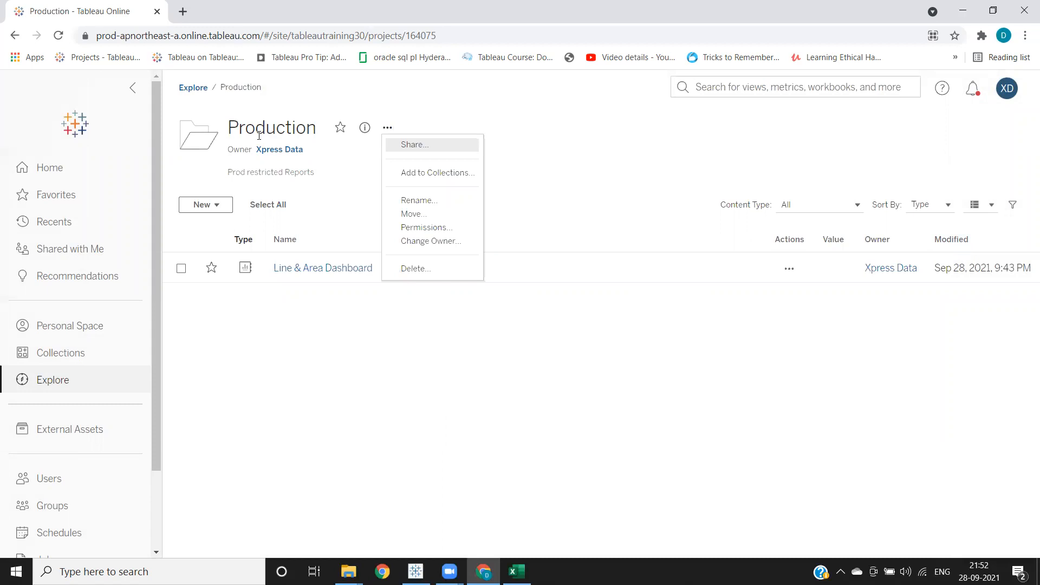